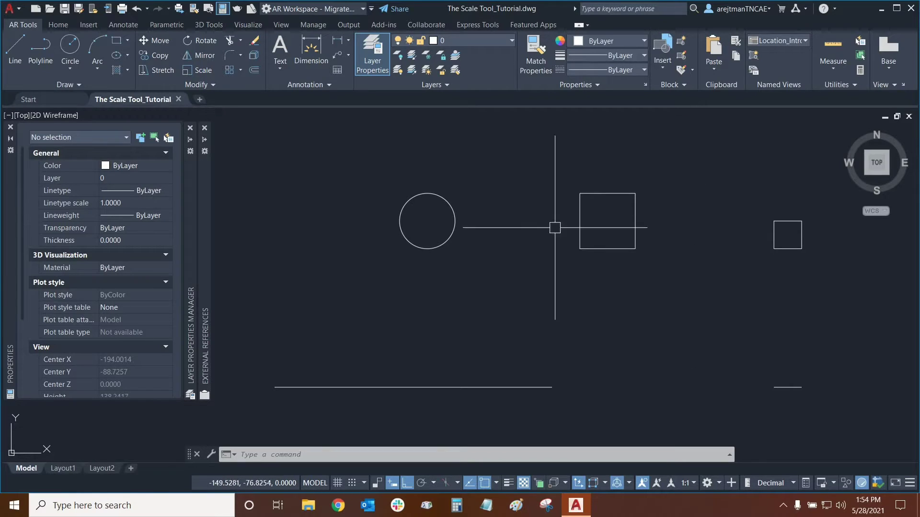
# Step: Scale the short lower-right line by a factor of 2 about its right endpoint
pyautogui.click(66, 26)
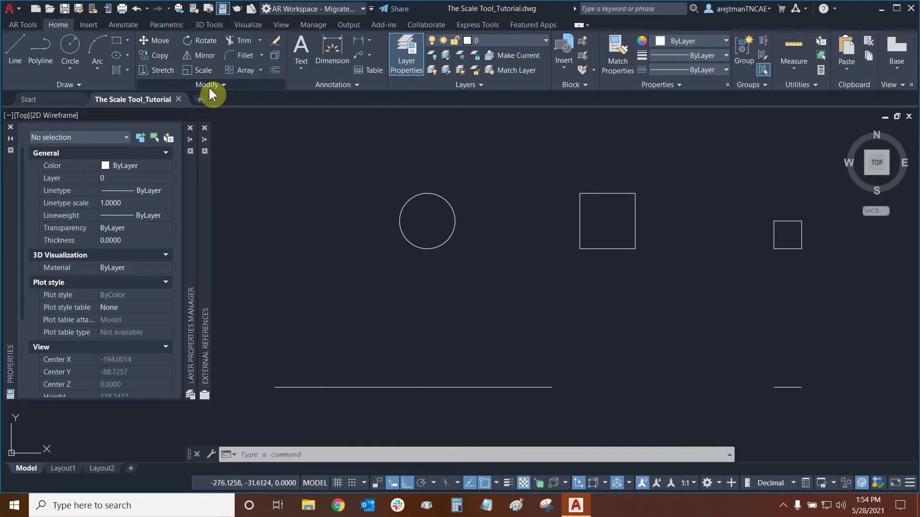
pyautogui.click(201, 69)
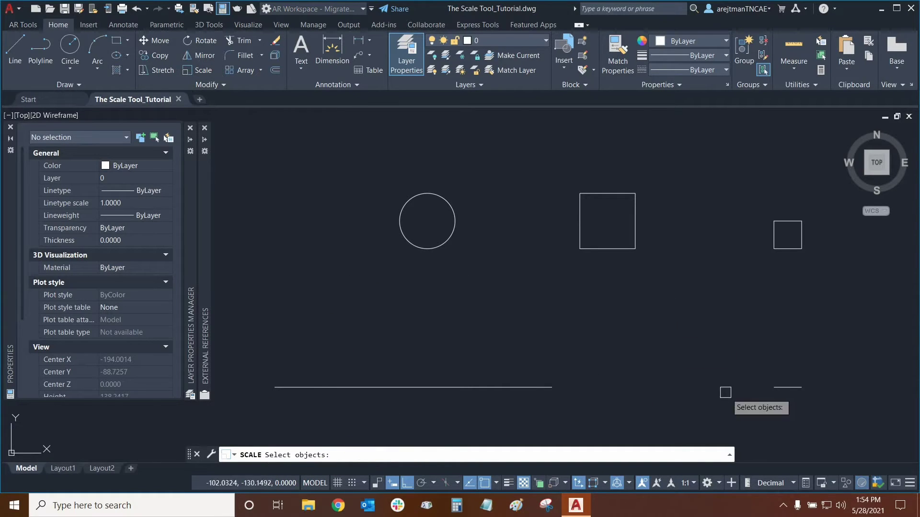
pyautogui.click(792, 386)
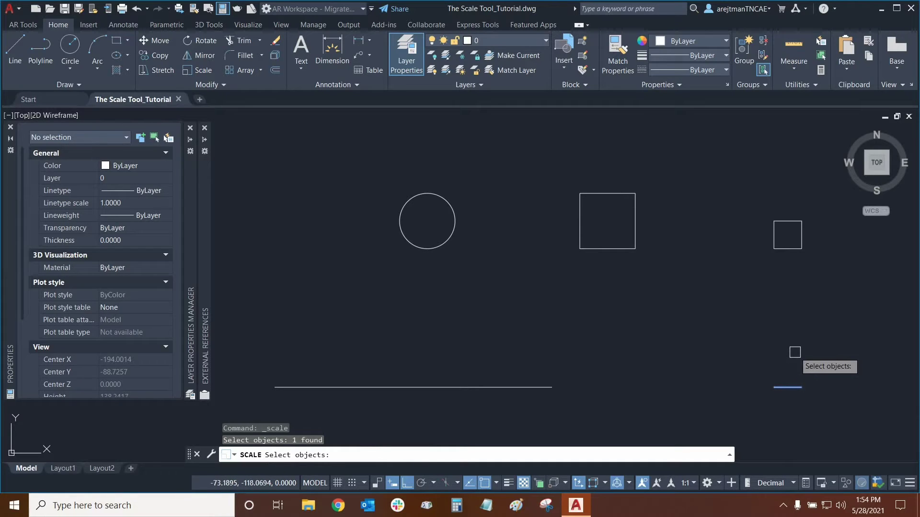
pyautogui.press('Return')
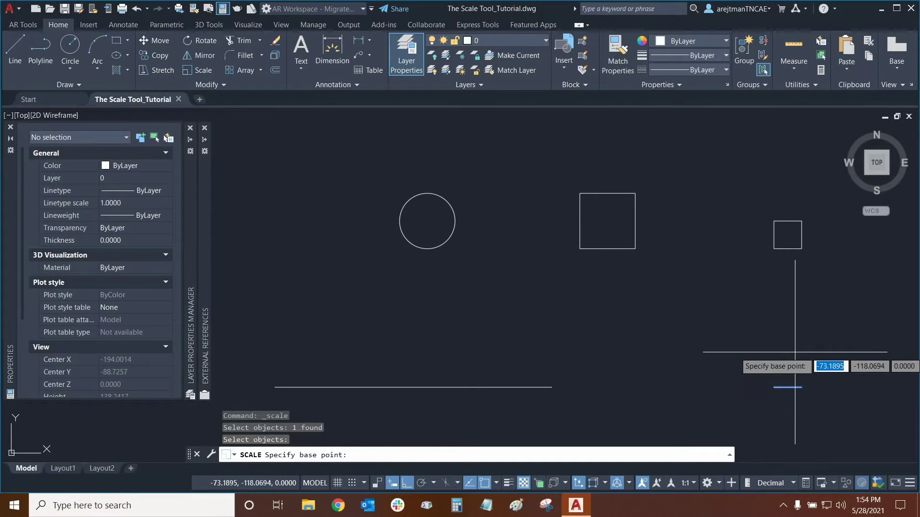
pyautogui.click(802, 388)
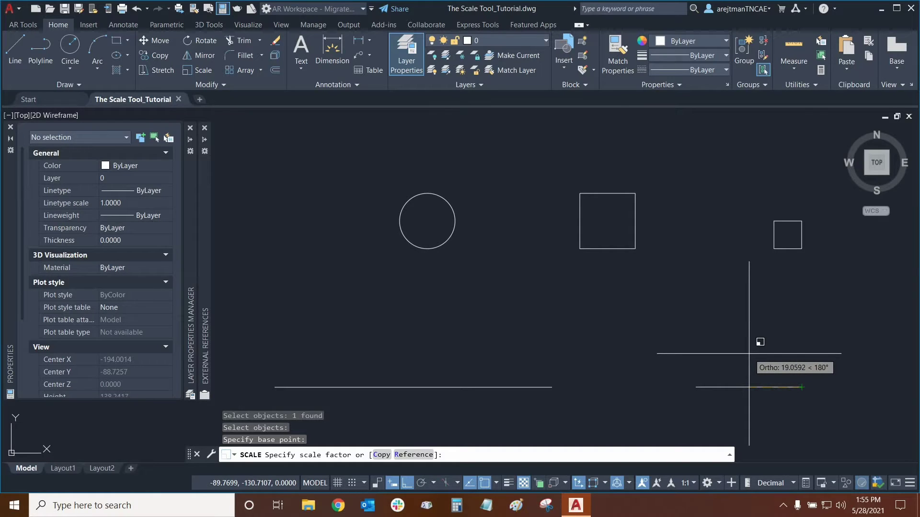
pyautogui.write('2')
pyautogui.press('Return')
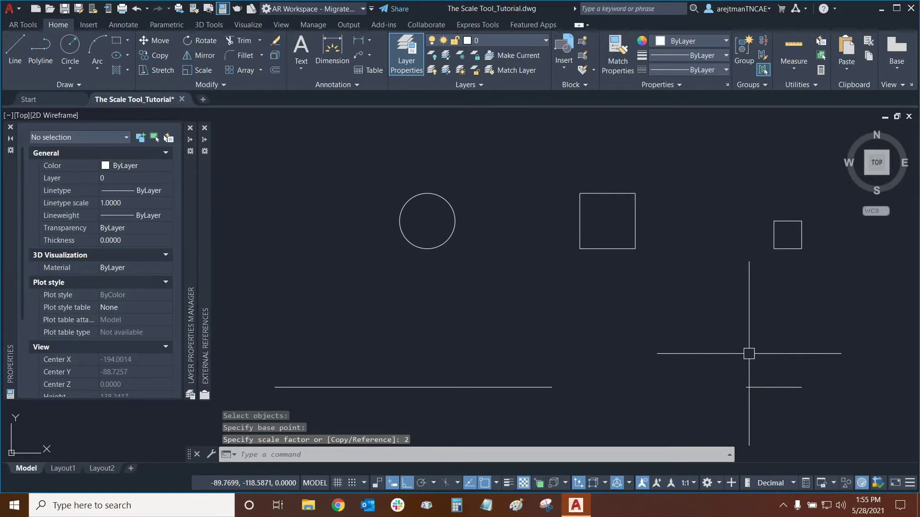
# Step: Undo and redo the line doubling, then zoom in on the short line
pyautogui.click(137, 9)
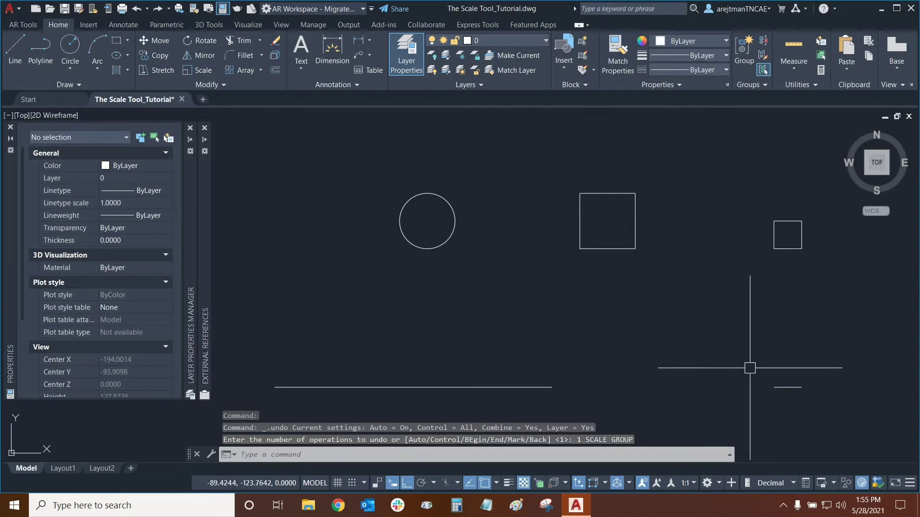
pyautogui.click(157, 9)
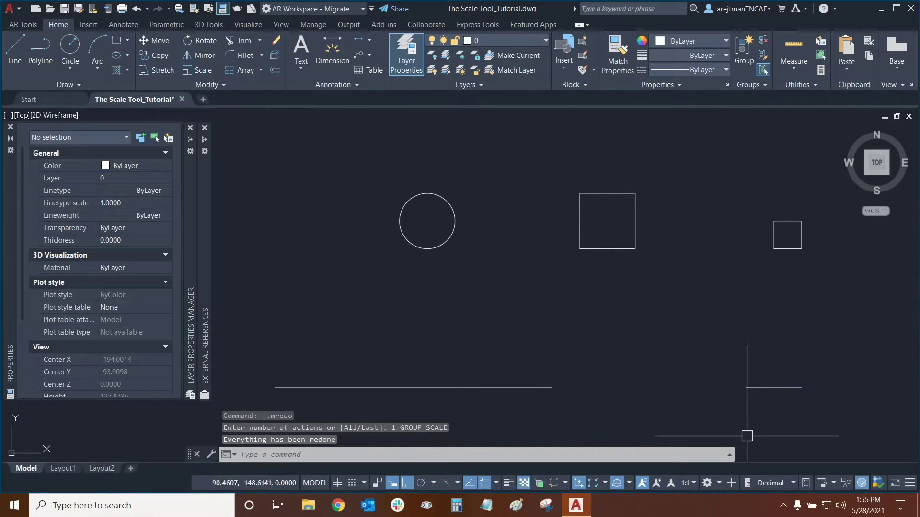
pyautogui.moveTo(795, 412); pyautogui.dragTo(605, 304, button='middle')
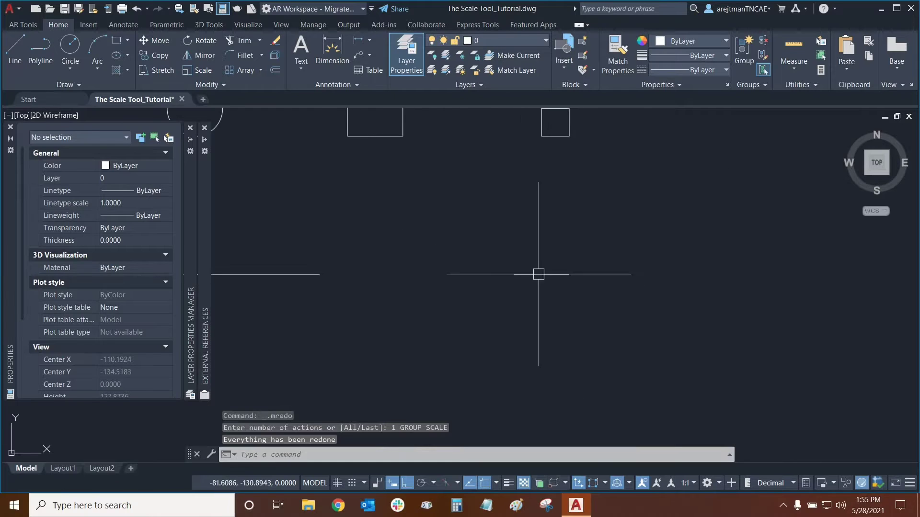
pyautogui.scroll(1, 549, 251)
pyautogui.scroll(1, 526, 289)
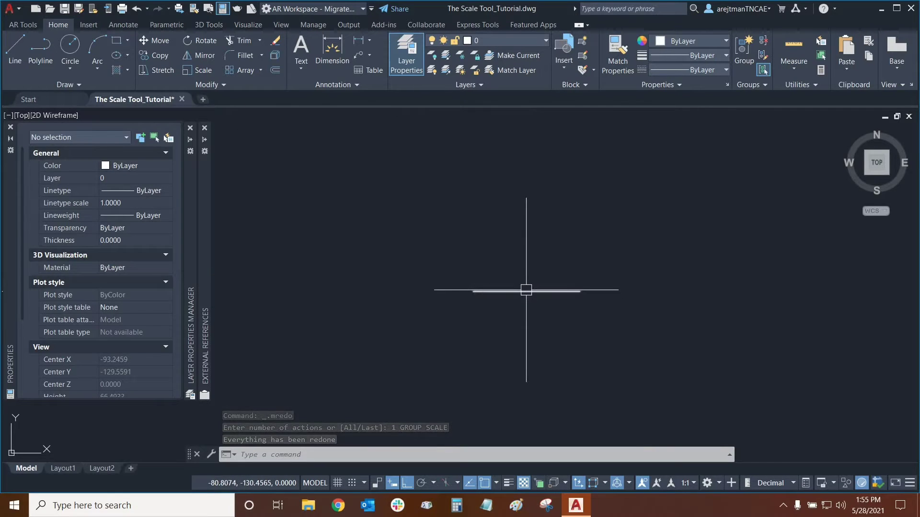
# Step: Scale the doubled line by 0.25 about its right endpoint, then zoom back out
pyautogui.click(526, 289)
pyautogui.click(197, 72)
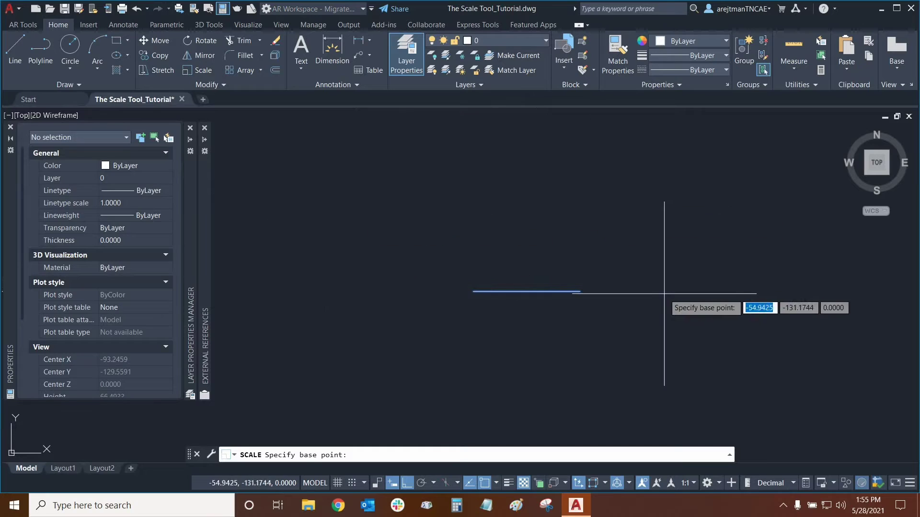
pyautogui.click(579, 291)
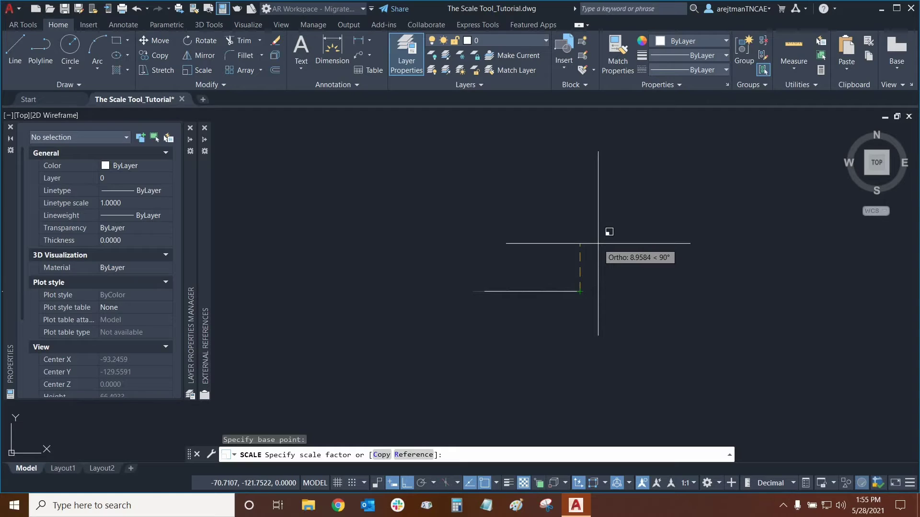
pyautogui.write('.25')
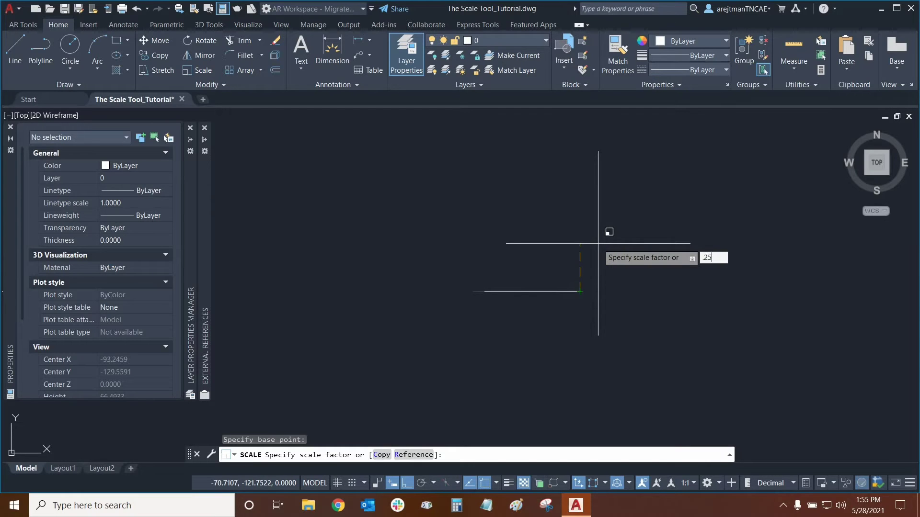
pyautogui.press('Return')
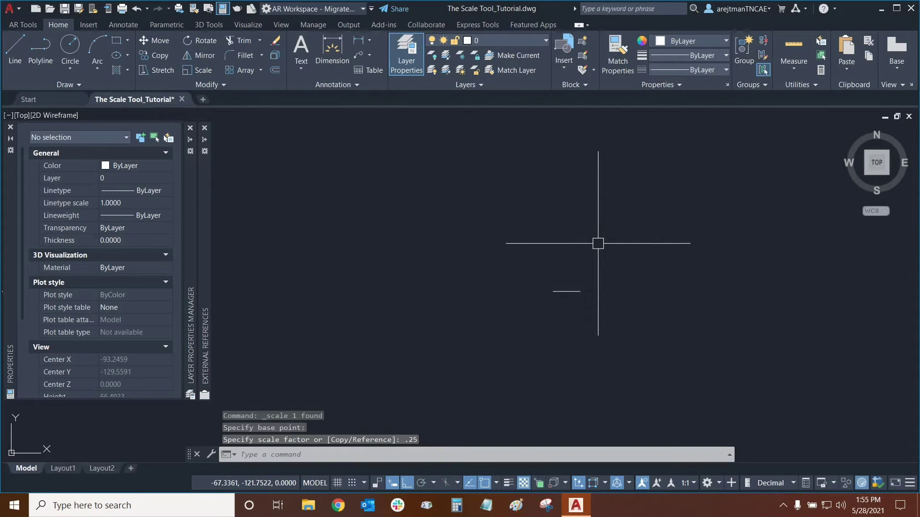
pyautogui.scroll(-3, 593, 251)
pyautogui.moveTo(593, 251); pyautogui.dragTo(764, 299, button='middle')
pyautogui.scroll(-1, 638, 265)
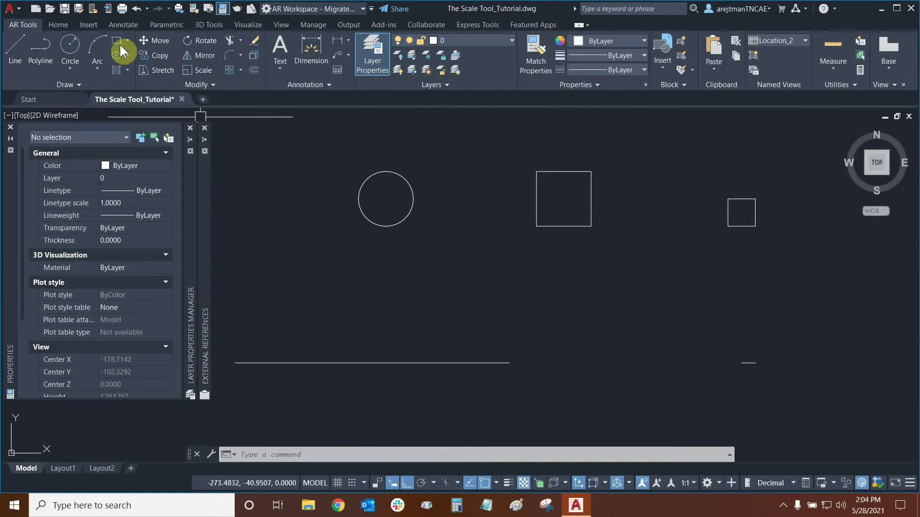
pyautogui.click(194, 69)
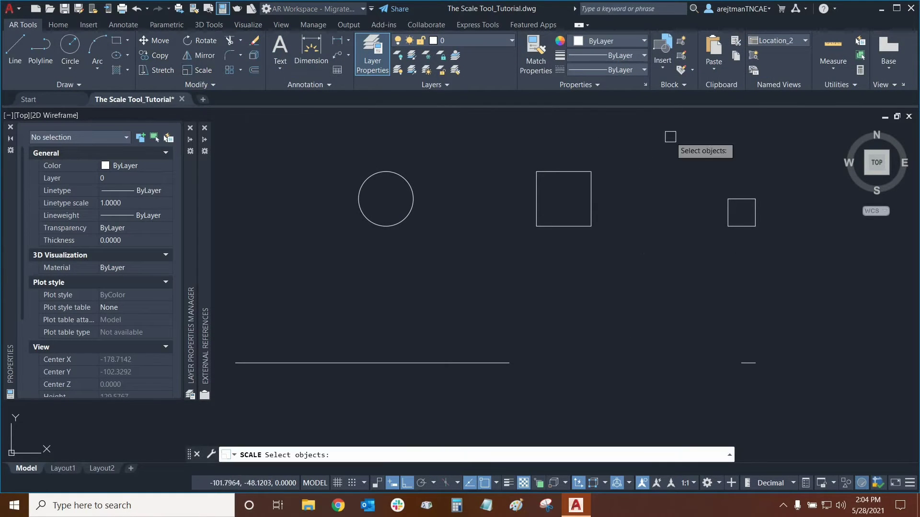
pyautogui.click(745, 199)
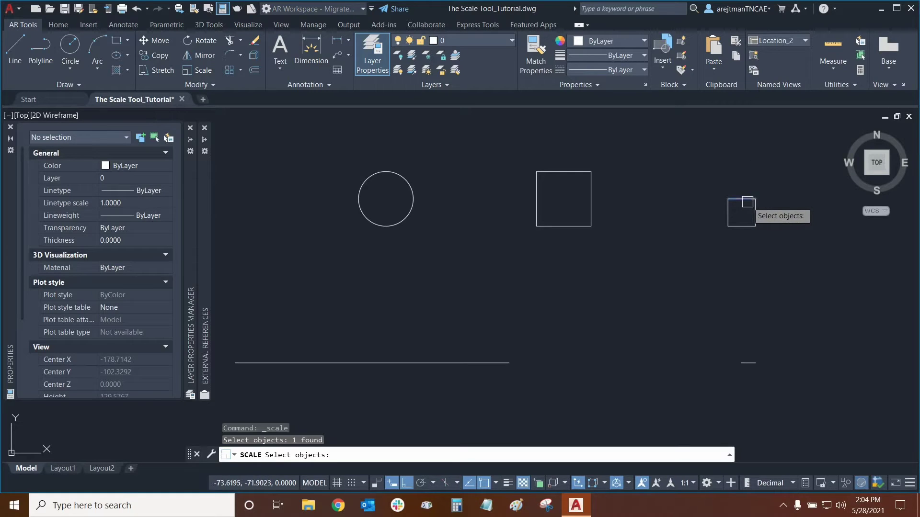
pyautogui.click(755, 212)
pyautogui.click(725, 212)
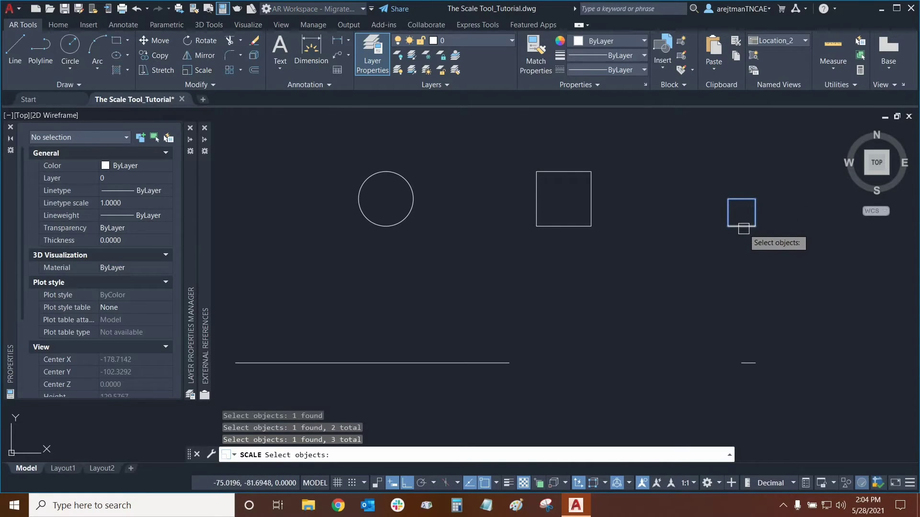
pyautogui.click(743, 226)
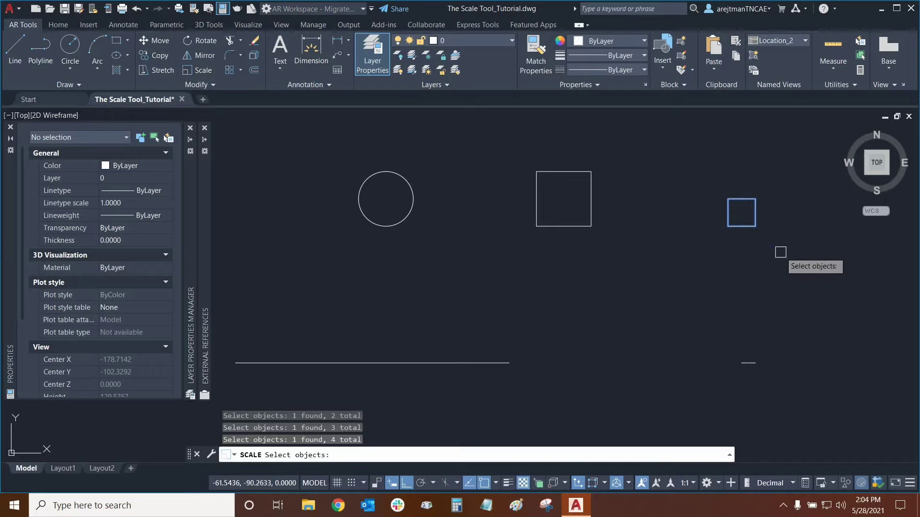
pyautogui.press('Return')
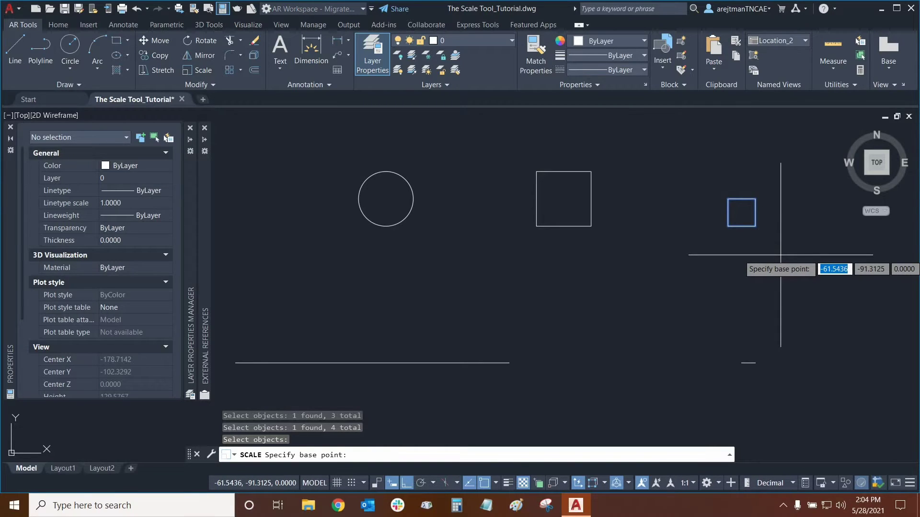
pyautogui.click(755, 226)
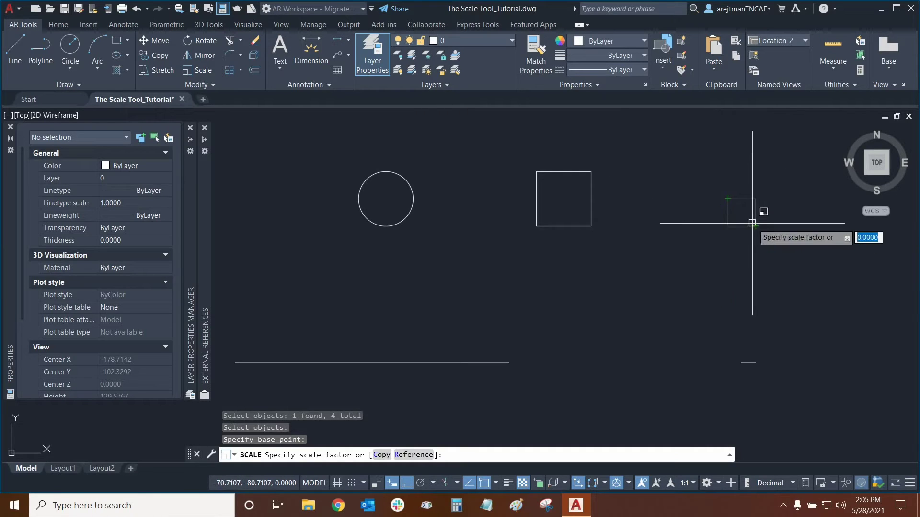
# Step: Scale the small right-hand square by a factor of 3 about its bottom-edge midpoint
pyautogui.press('Escape')
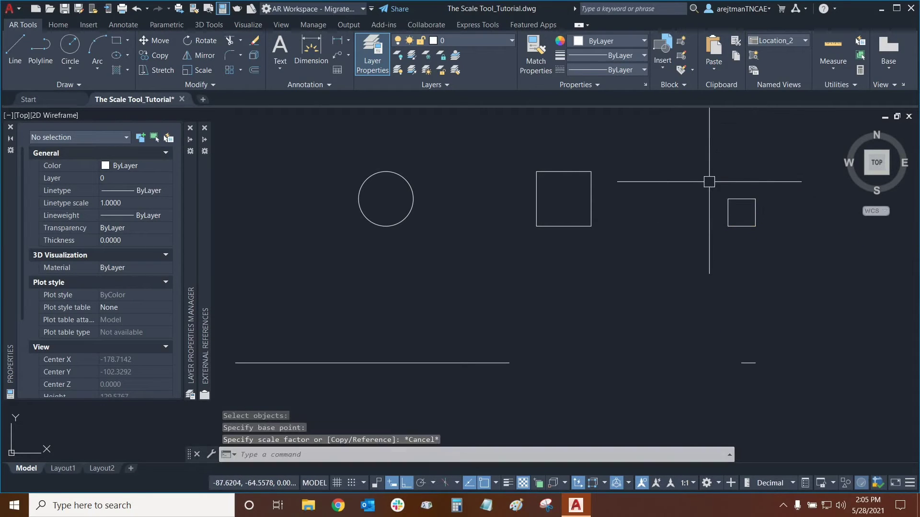
pyautogui.click(205, 69)
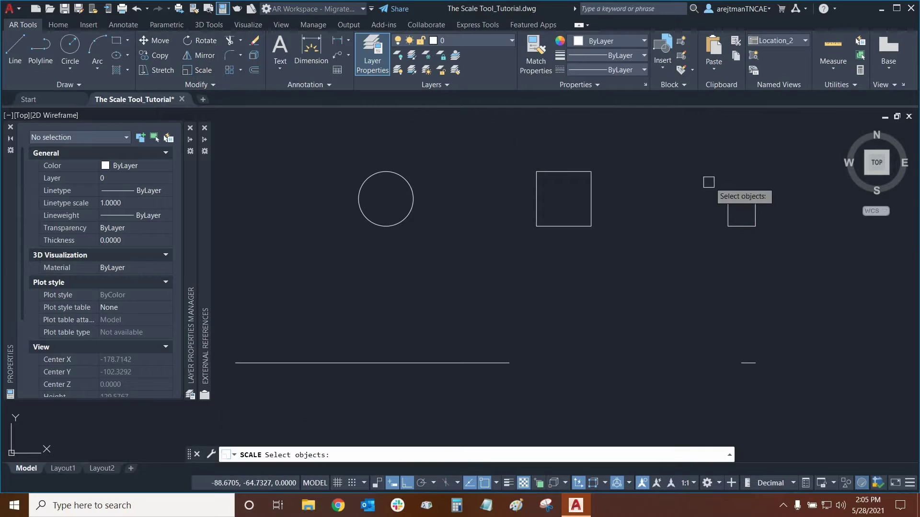
pyautogui.click(773, 179)
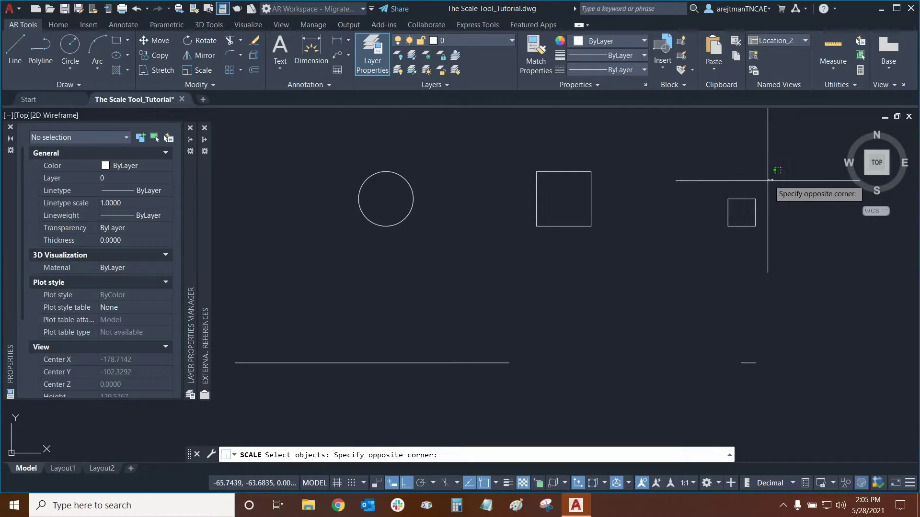
pyautogui.click(709, 246)
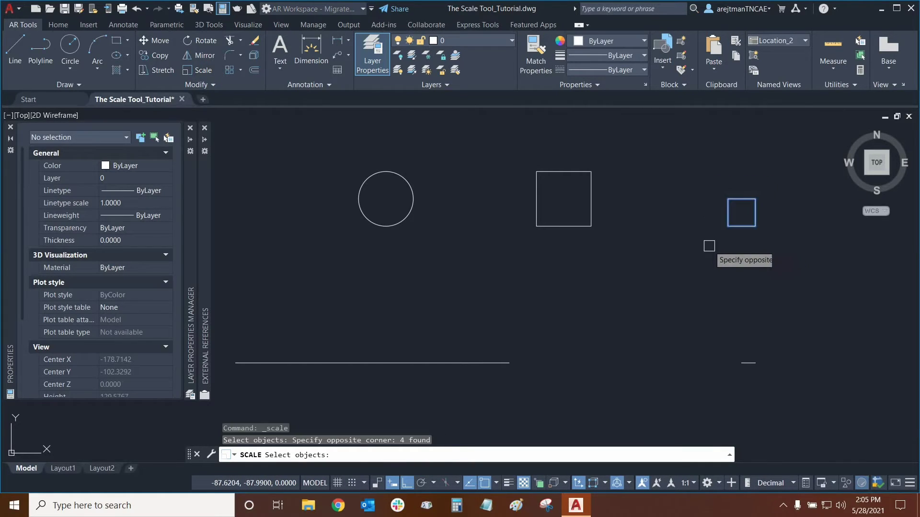
pyautogui.press('Return')
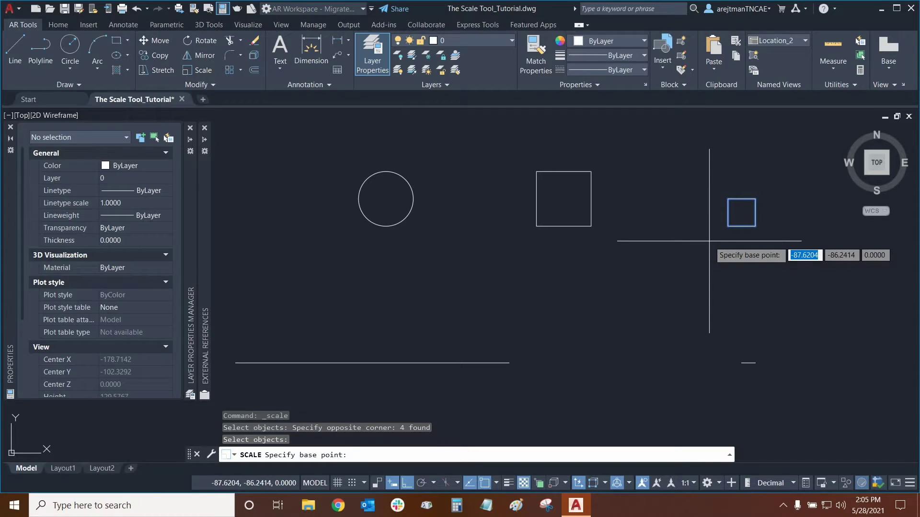
pyautogui.click(741, 226)
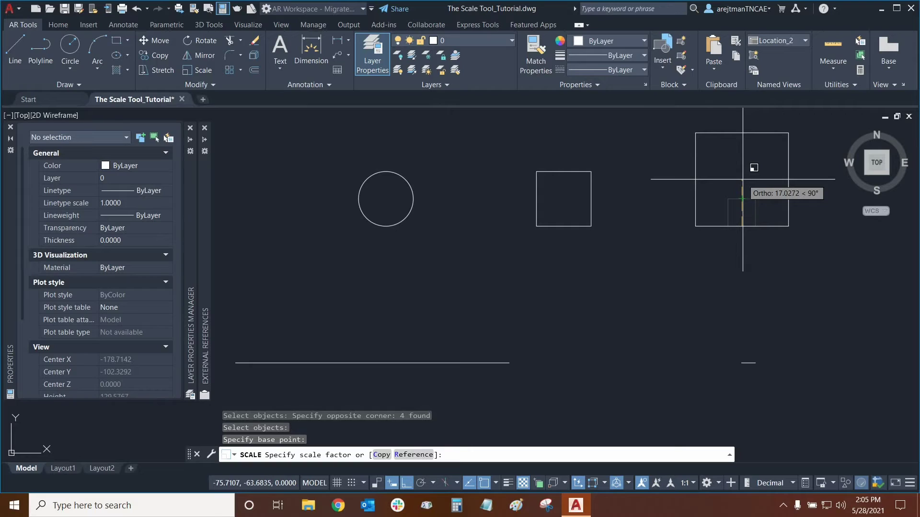
pyautogui.write('3')
pyautogui.press('Return')
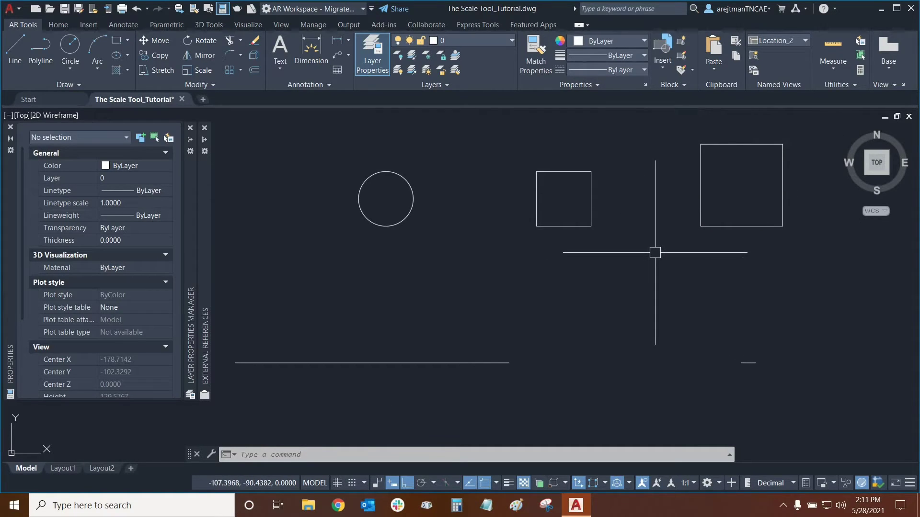
# Step: Scale the middle square by 0.75 about its geometric centre
pyautogui.click(560, 225)
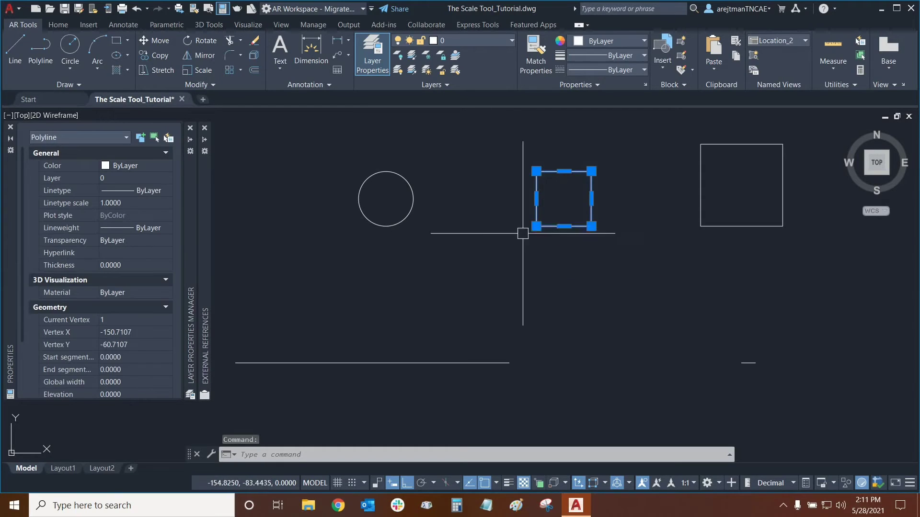
pyautogui.click(203, 71)
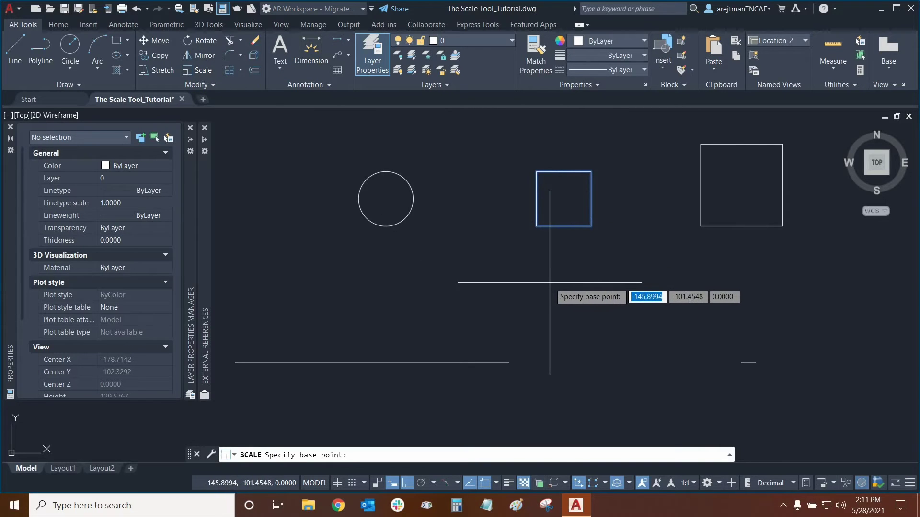
pyautogui.click(564, 199)
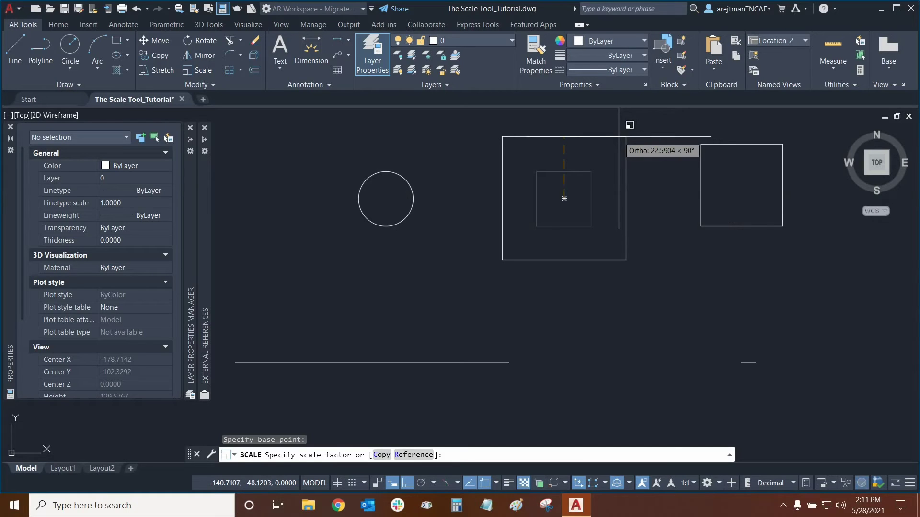
pyautogui.write('.75')
pyautogui.press('Return')
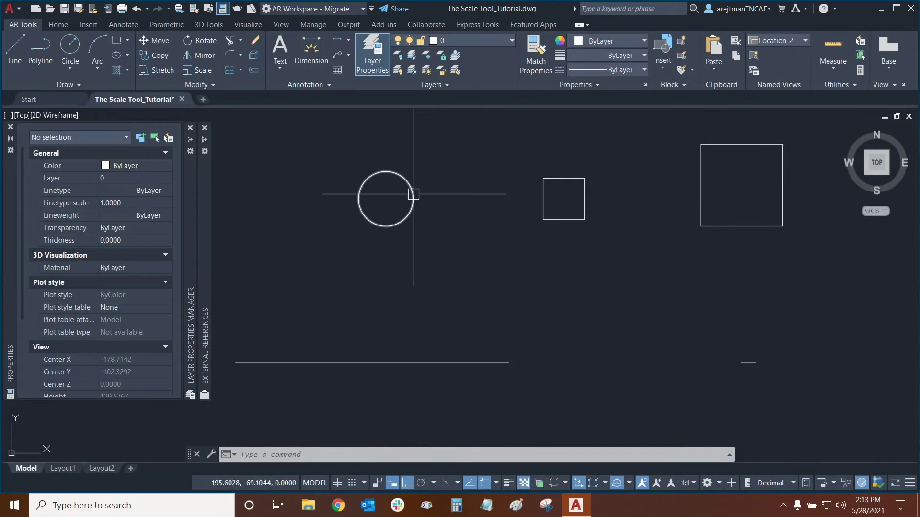
pyautogui.click(413, 194)
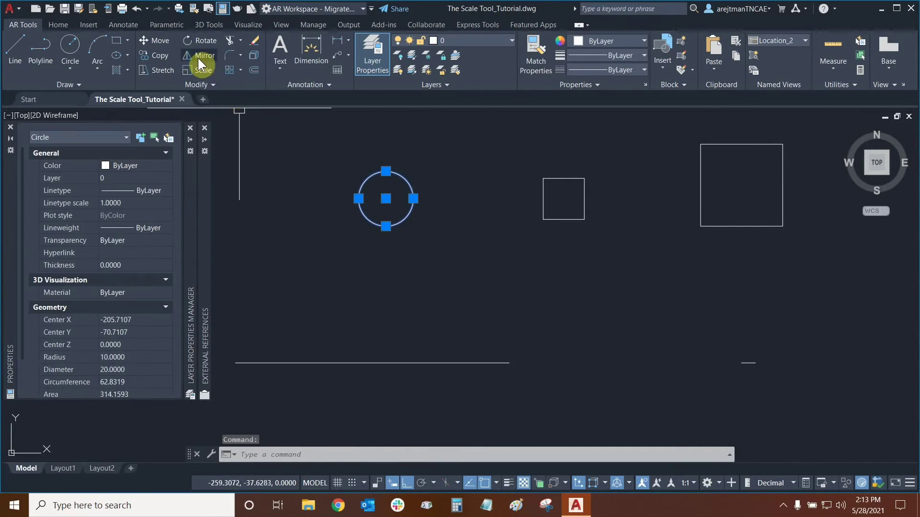
pyautogui.click(189, 72)
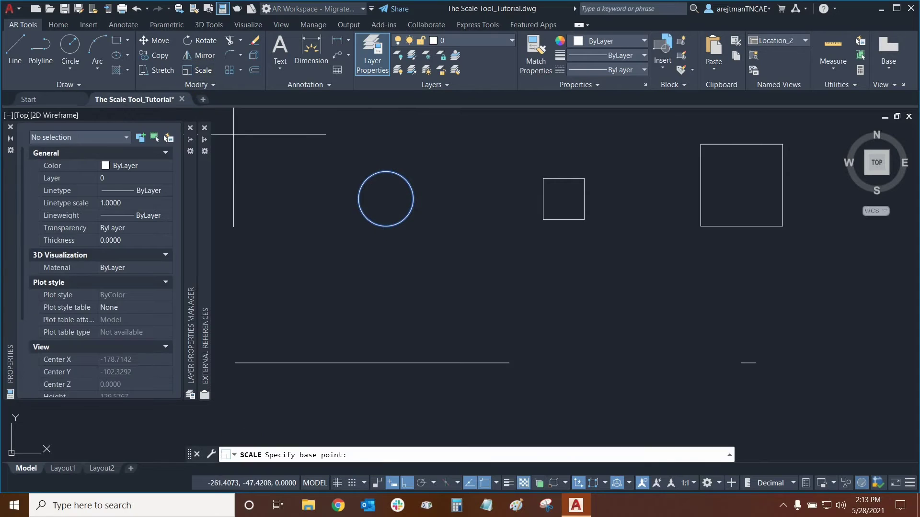
pyautogui.click(385, 226)
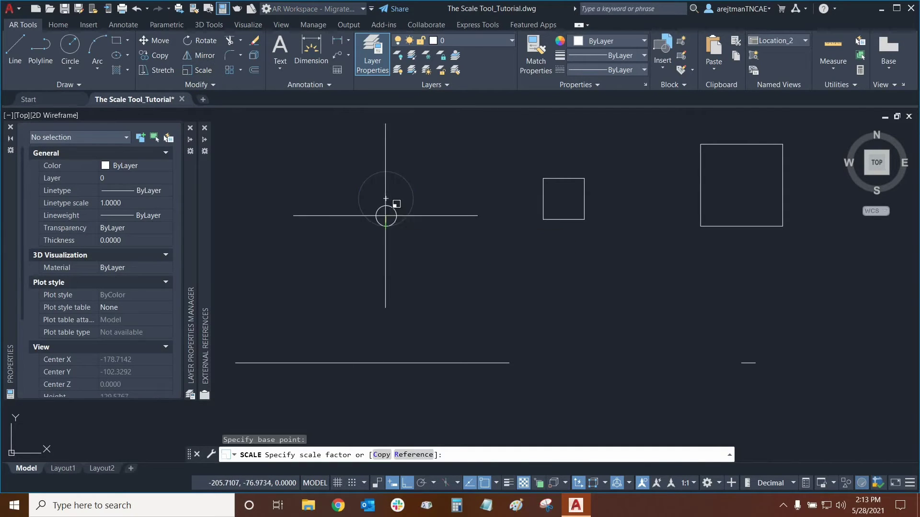
pyautogui.press('Escape')
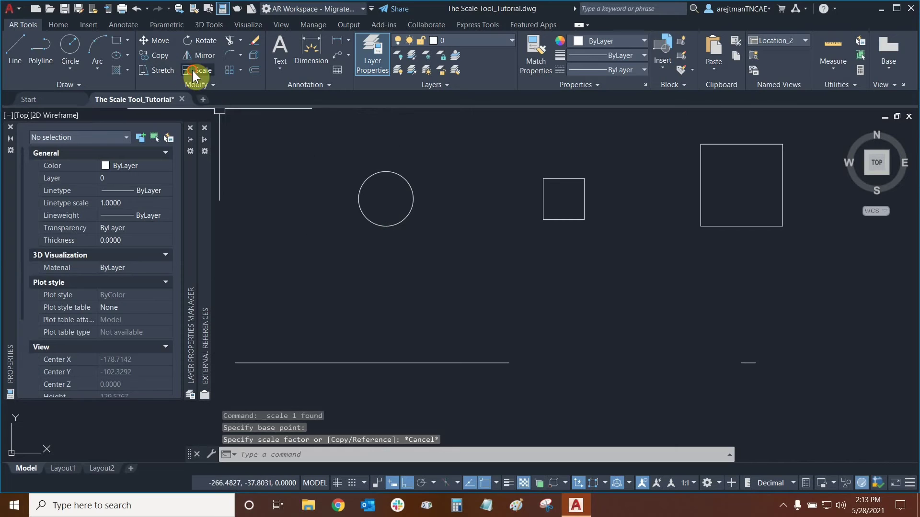
pyautogui.click(191, 71)
pyautogui.click(360, 197)
pyautogui.press('Return')
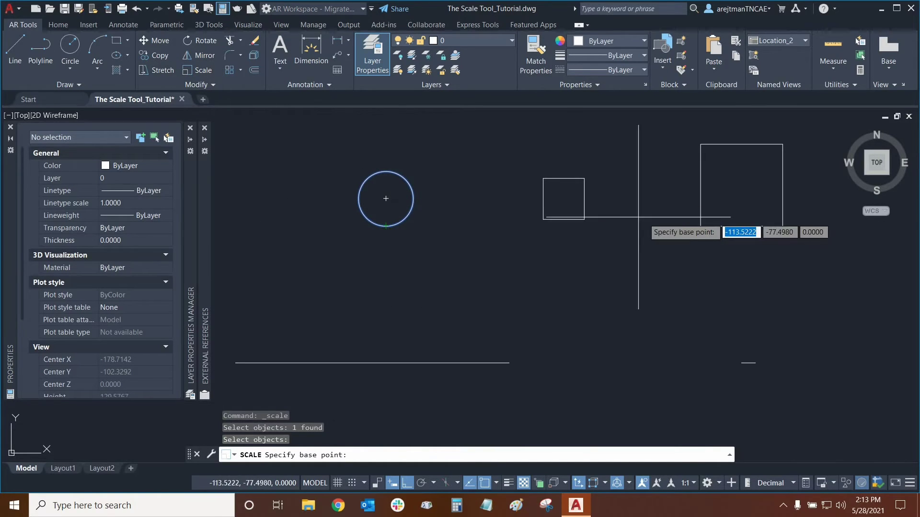
pyautogui.click(385, 198)
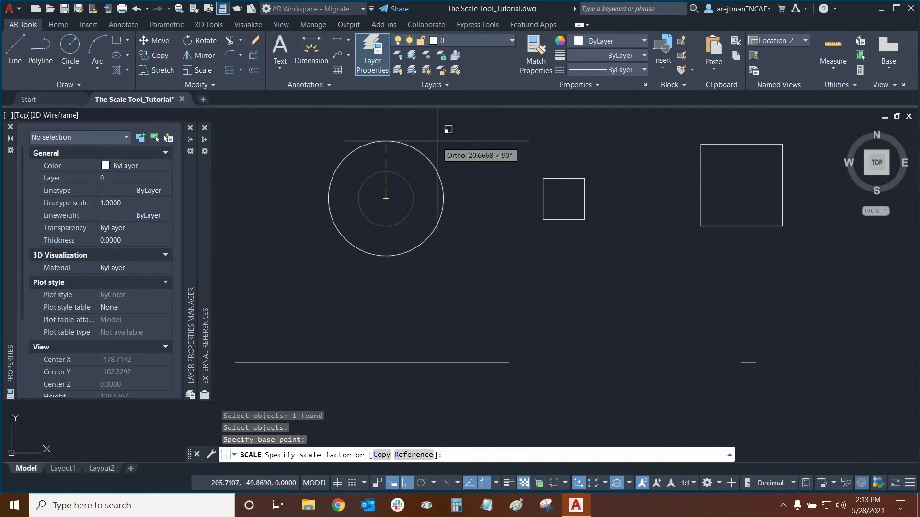
pyautogui.press('Escape')
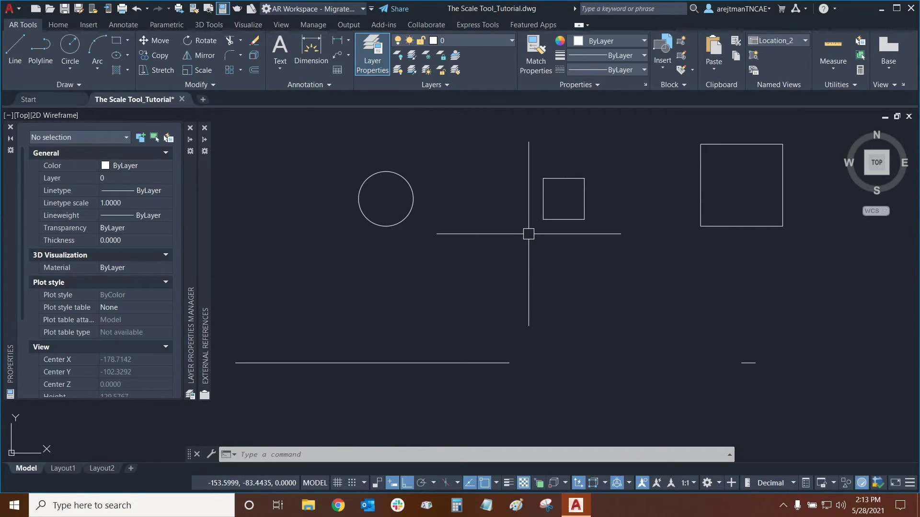
# Step: Use Scale's Copy option to make a 2.5× copy of the small square about its lower-right corner
pyautogui.click(181, 67)
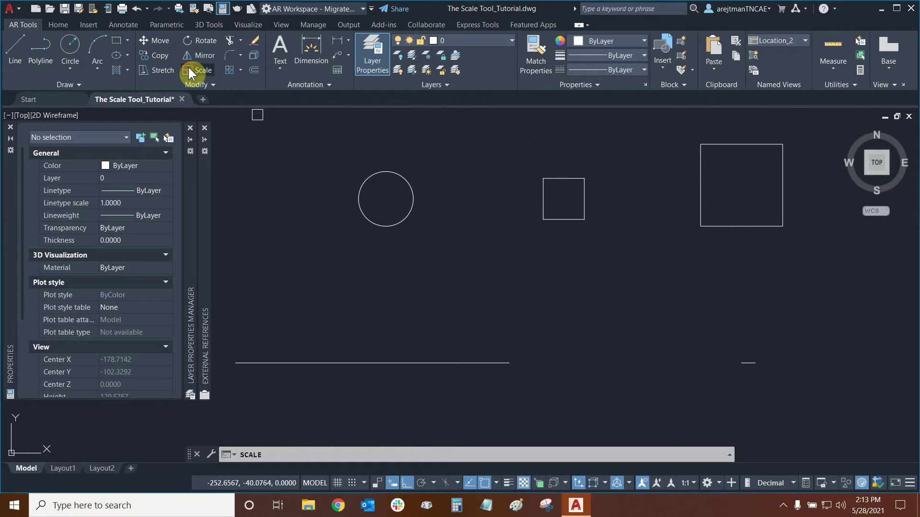
pyautogui.click(570, 219)
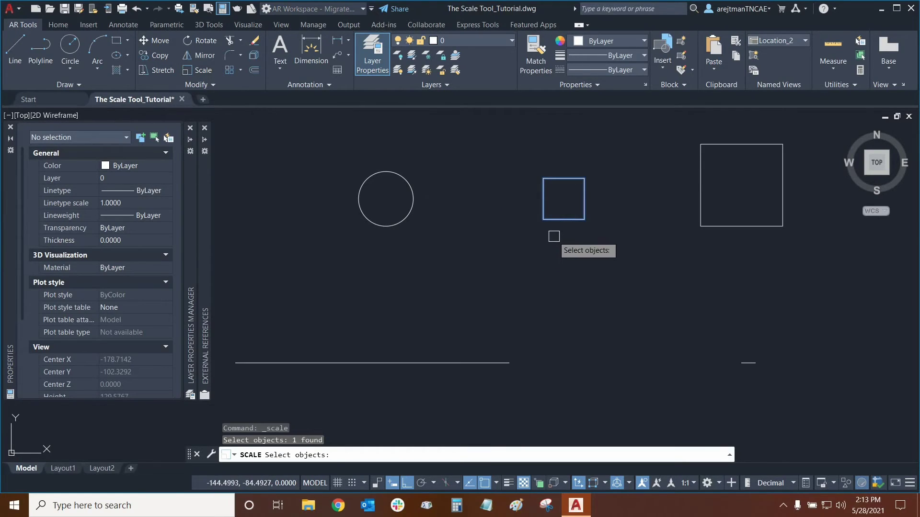
pyautogui.press('Return')
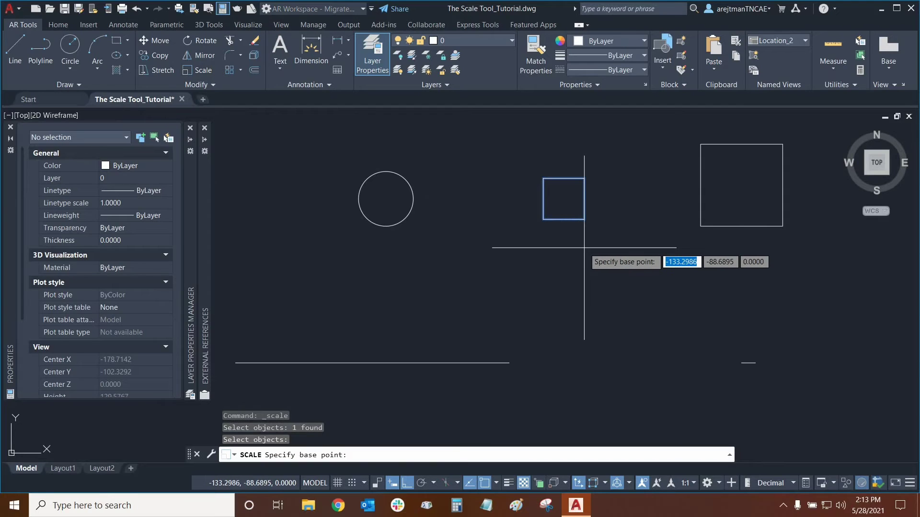
pyautogui.click(584, 219)
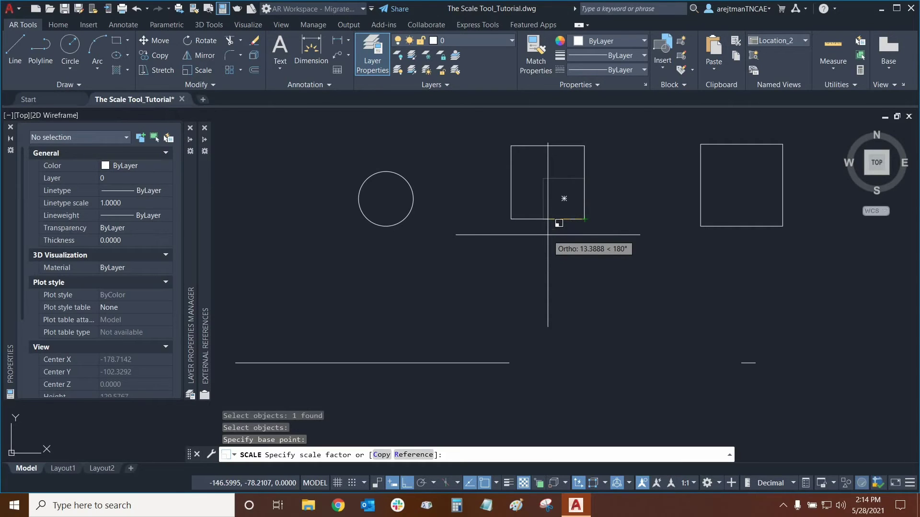
pyautogui.write('c')
pyautogui.press('Return')
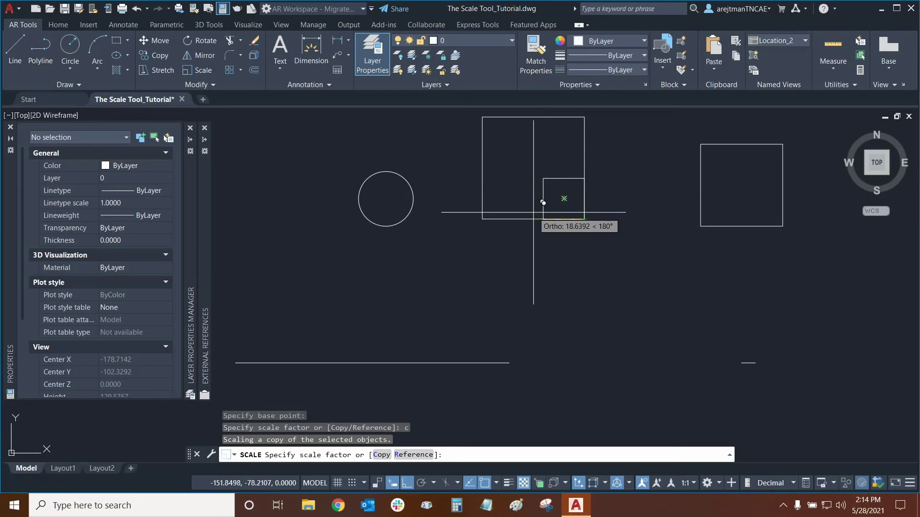
pyautogui.write('2.5')
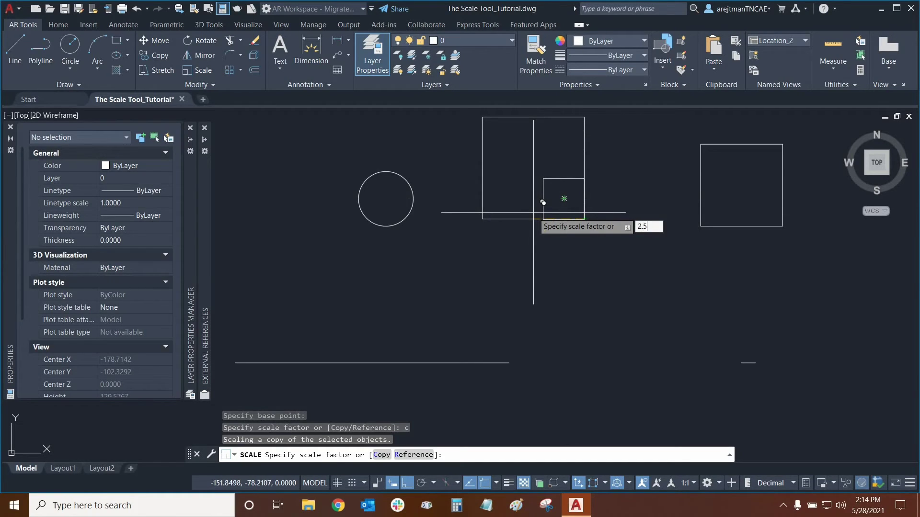
pyautogui.press('Return')
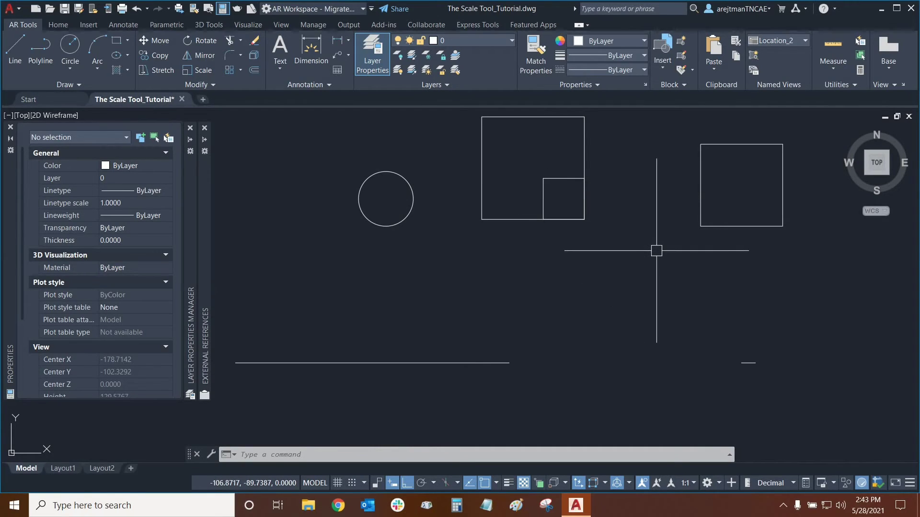
# Step: Copy the small square so its lower-right corner lands on the bottom line's right endpoint
pyautogui.click(545, 197)
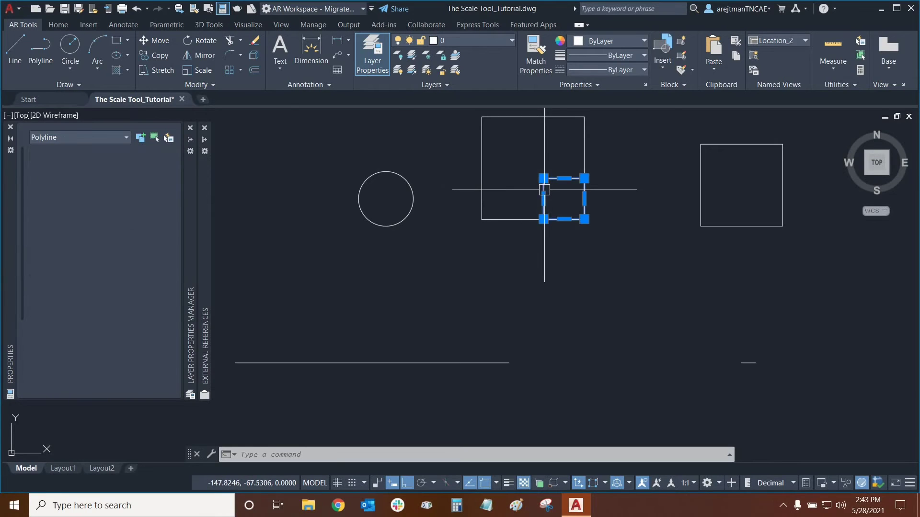
pyautogui.click(165, 54)
pyautogui.click(584, 219)
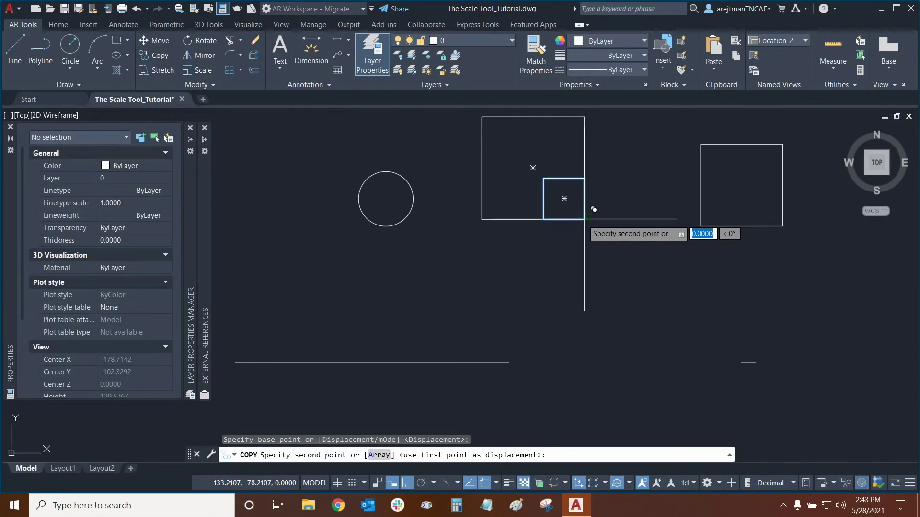
pyautogui.click(509, 363)
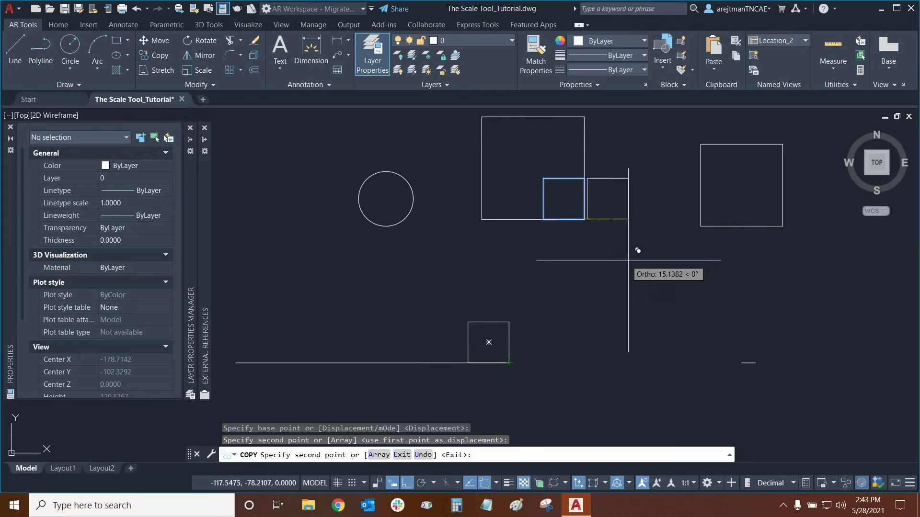
pyautogui.press('Escape')
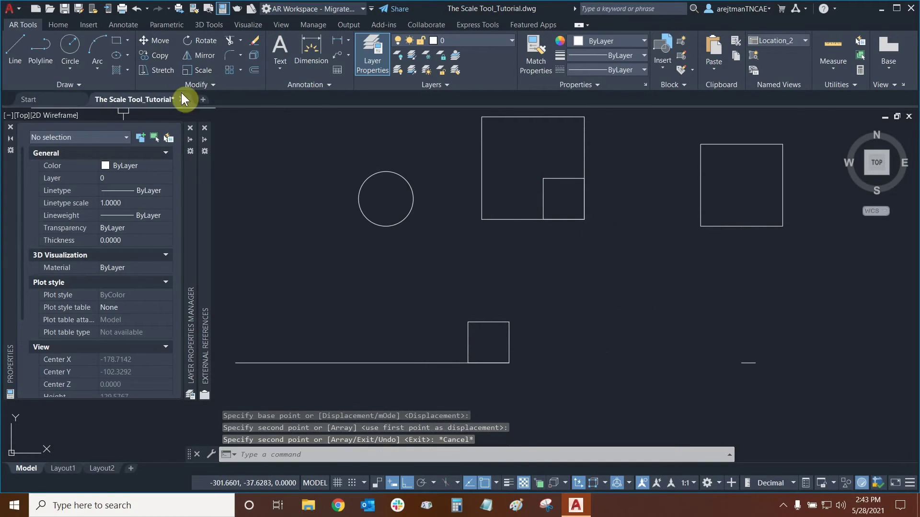
# Step: Rescale the bottom-line square with Reference, turning its bottom edge into a length of 5
pyautogui.click(203, 70)
pyautogui.click(489, 317)
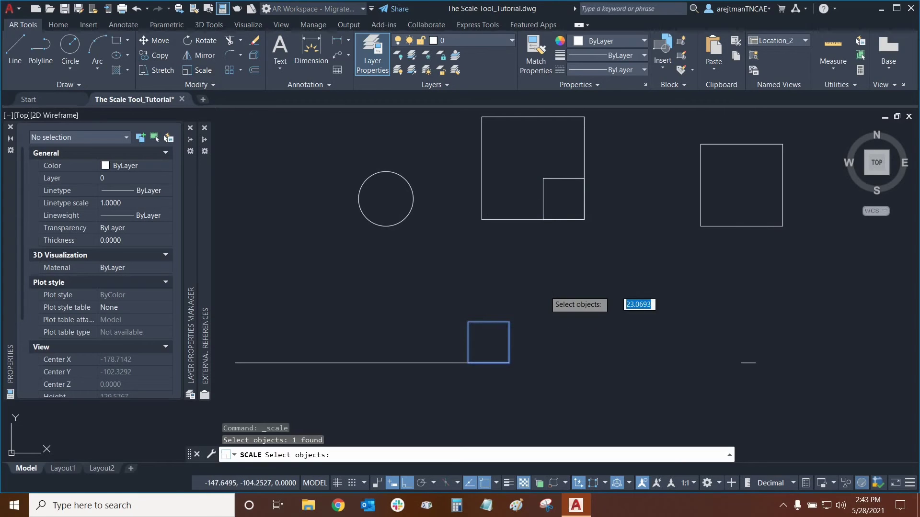
pyautogui.press('Return')
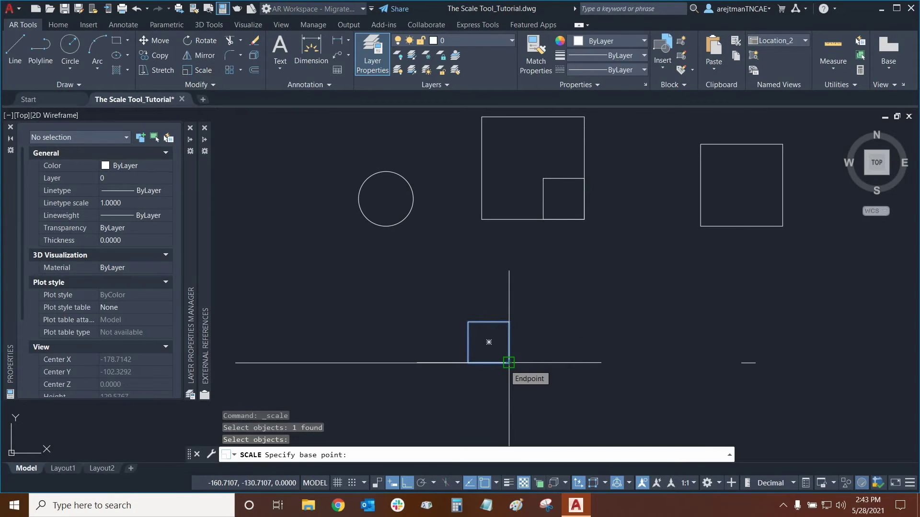
pyautogui.click(509, 363)
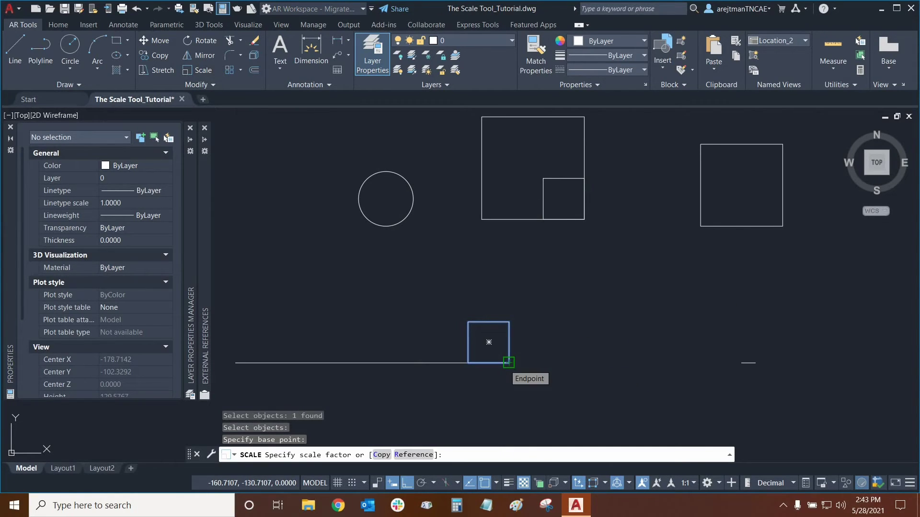
pyautogui.write('r')
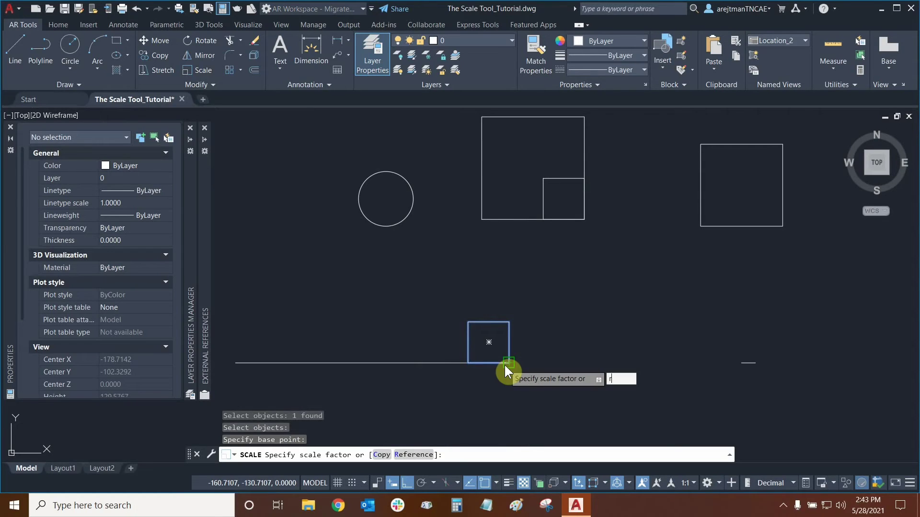
pyautogui.press('Return')
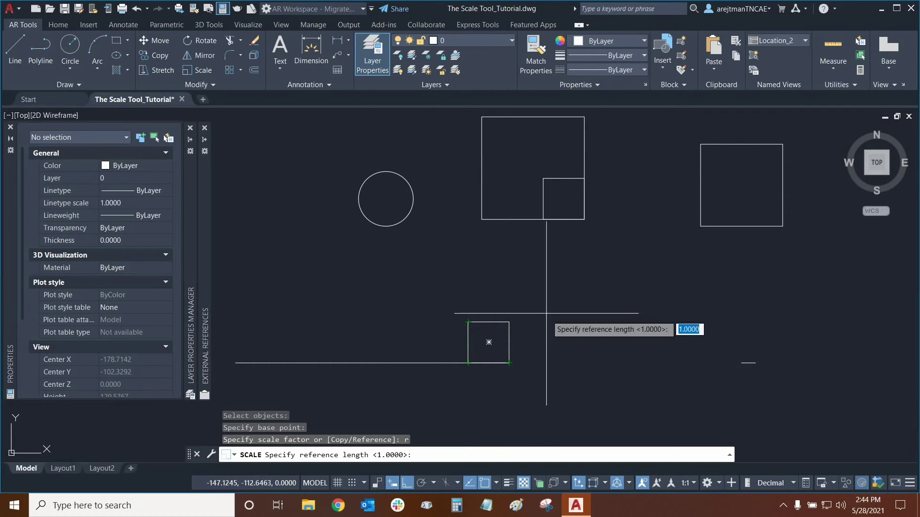
pyautogui.click(509, 363)
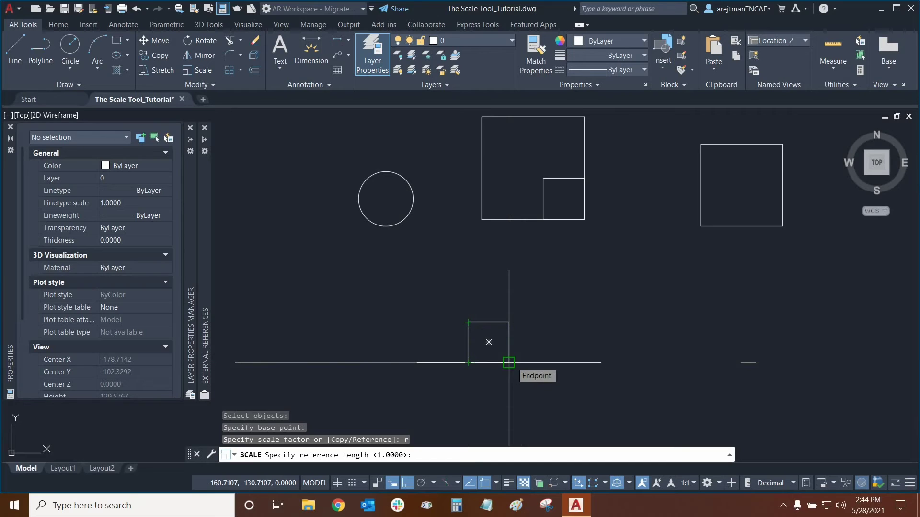
pyautogui.click(468, 363)
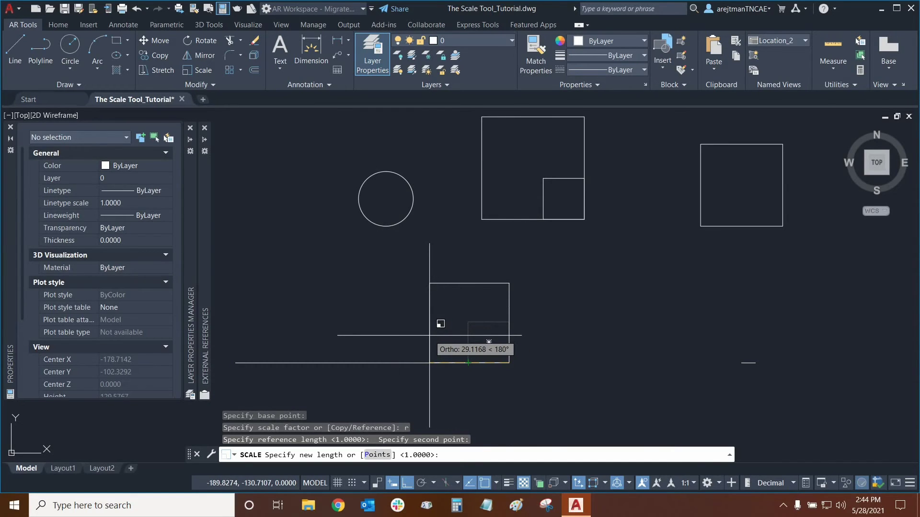
pyautogui.write('5')
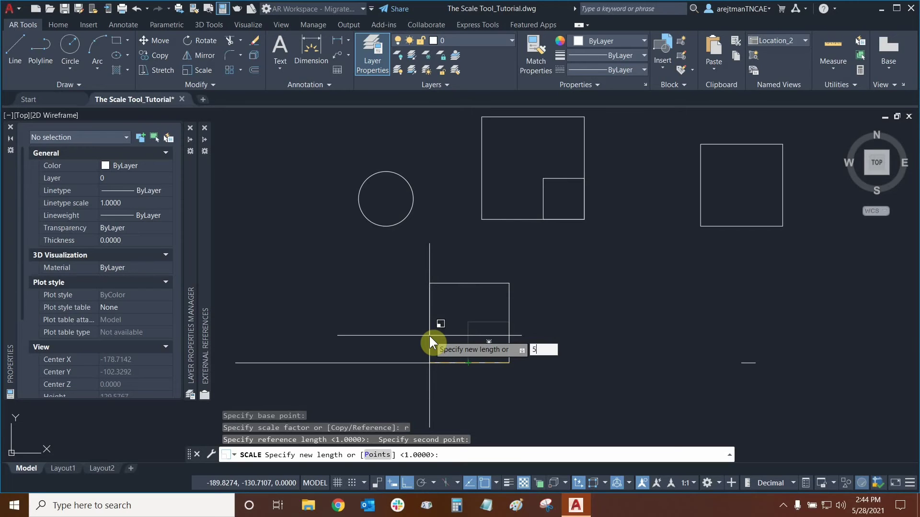
pyautogui.press('Return')
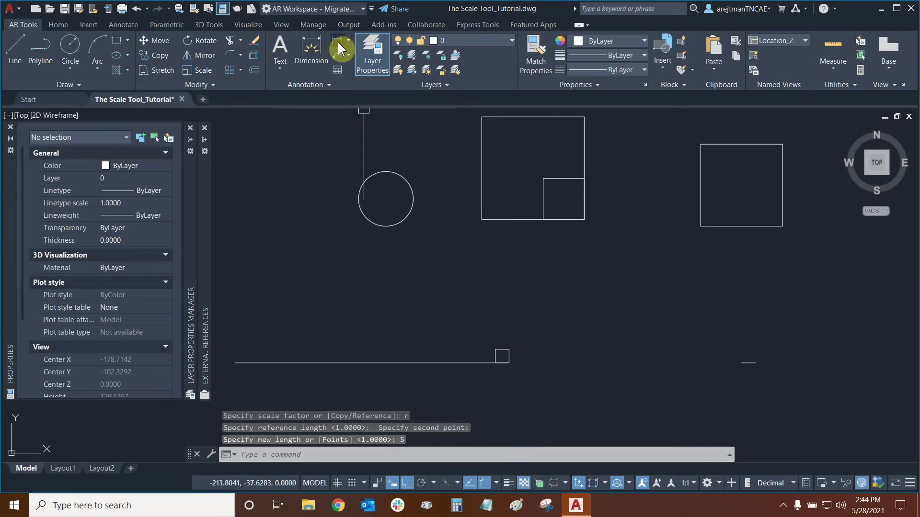
pyautogui.click(338, 41)
pyautogui.scroll(5, 498, 370)
pyautogui.click(475, 299)
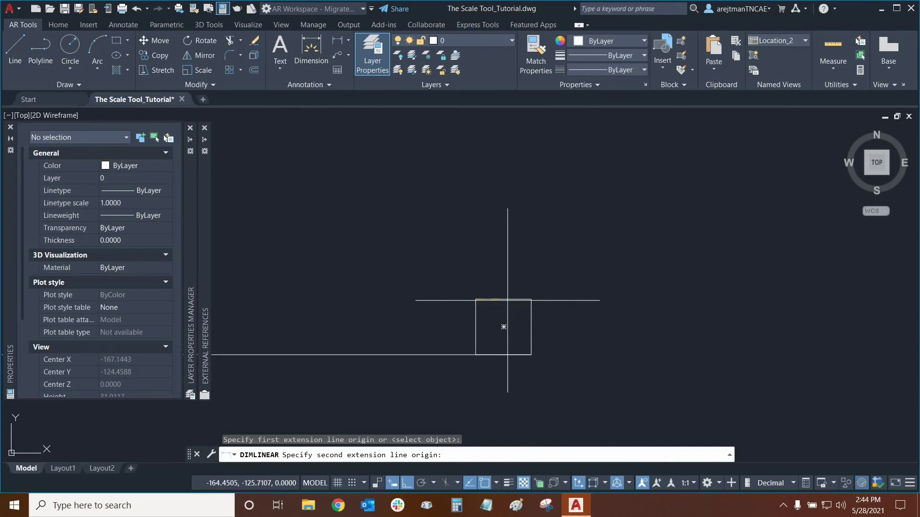
pyautogui.click(531, 299)
pyautogui.scroll(6, 508, 287)
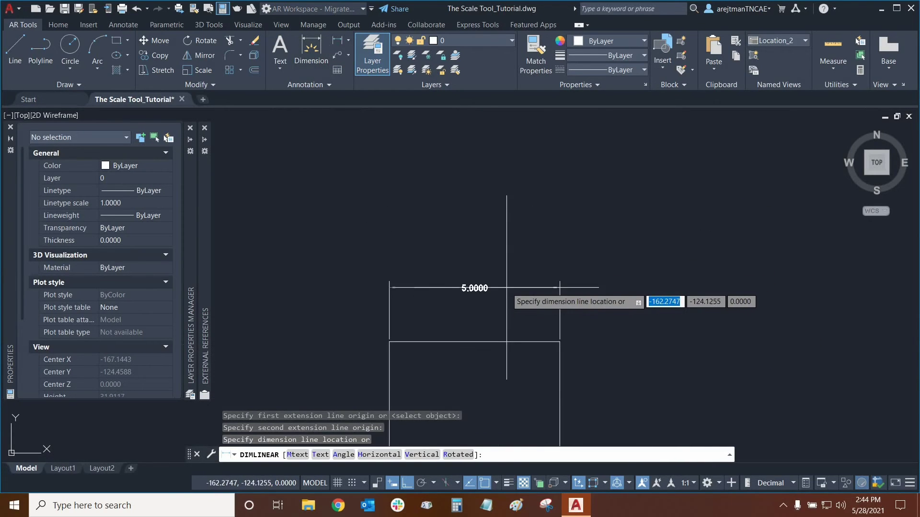
pyautogui.press('Escape')
pyautogui.scroll(-6, 503, 287)
pyautogui.moveTo(503, 288); pyautogui.dragTo(530, 274, button='middle')
pyautogui.scroll(-5, 530, 273)
pyautogui.scroll(1, 596, 250)
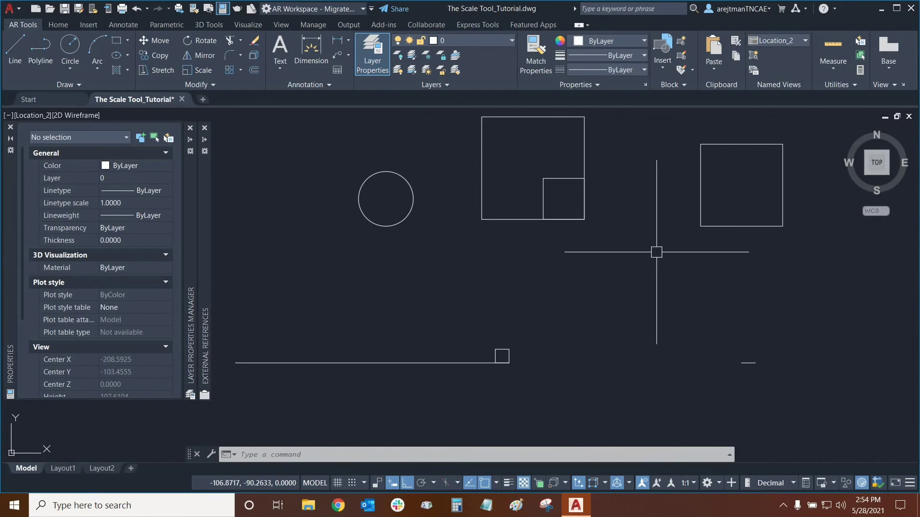
# Step: Scale the bottom-line square about its bottom-right corner, using its bottom edge as the Reference length
pyautogui.click(191, 72)
pyautogui.click(501, 351)
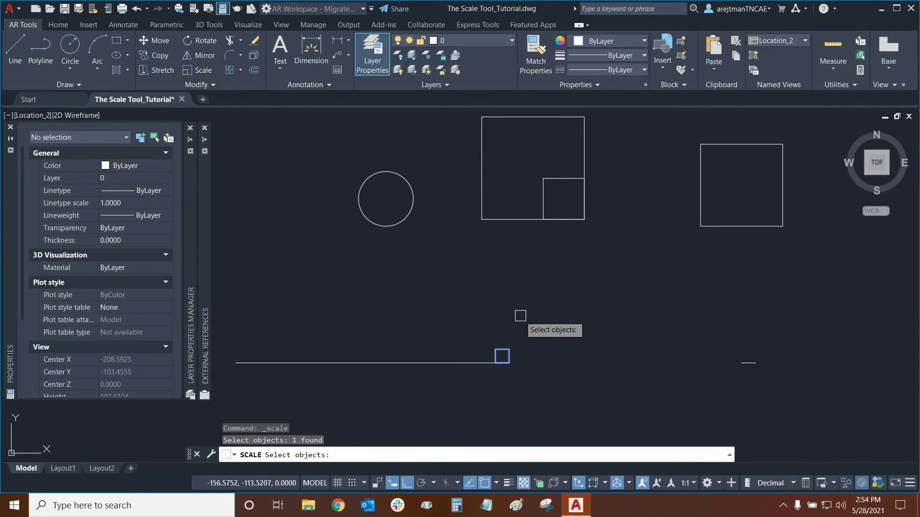
pyautogui.press('Return')
pyautogui.scroll(1, 505, 379)
pyautogui.scroll(1, 504, 373)
pyautogui.scroll(2, 509, 350)
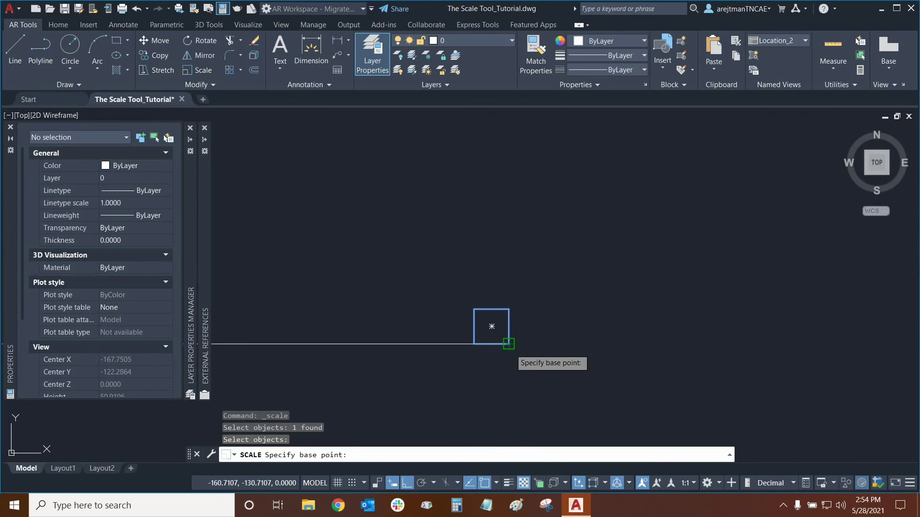
pyautogui.click(509, 343)
pyautogui.write('r')
pyautogui.press('Return')
pyautogui.scroll(2, 509, 351)
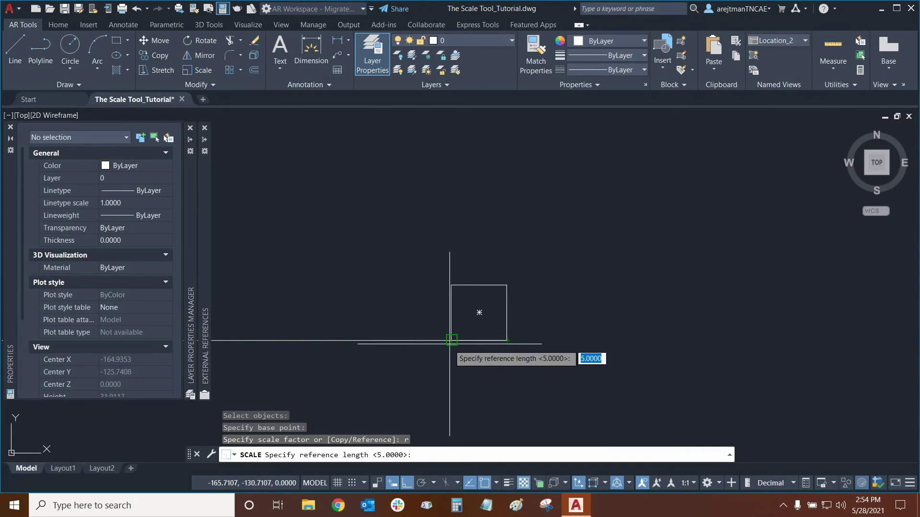
pyautogui.click(506, 340)
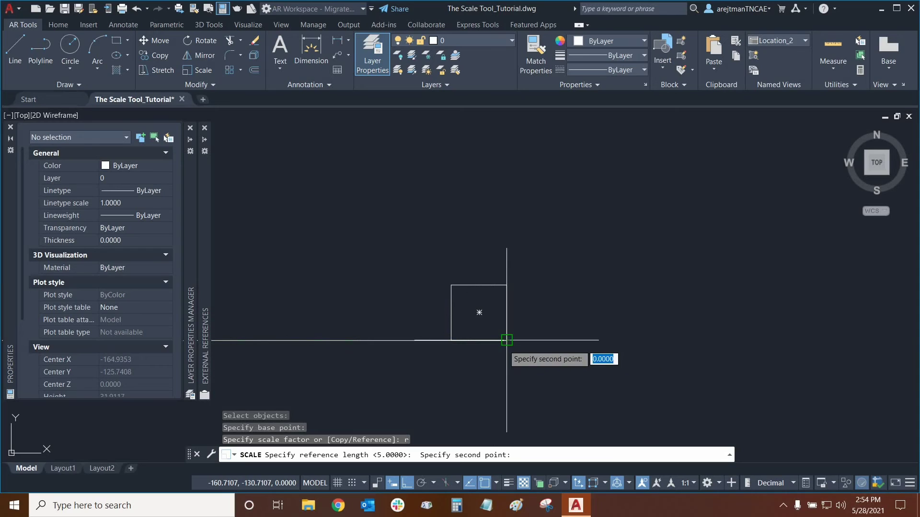
pyautogui.click(451, 340)
pyautogui.moveTo(388, 299); pyautogui.dragTo(727, 346, button='middle')
pyautogui.scroll(-6, 714, 331)
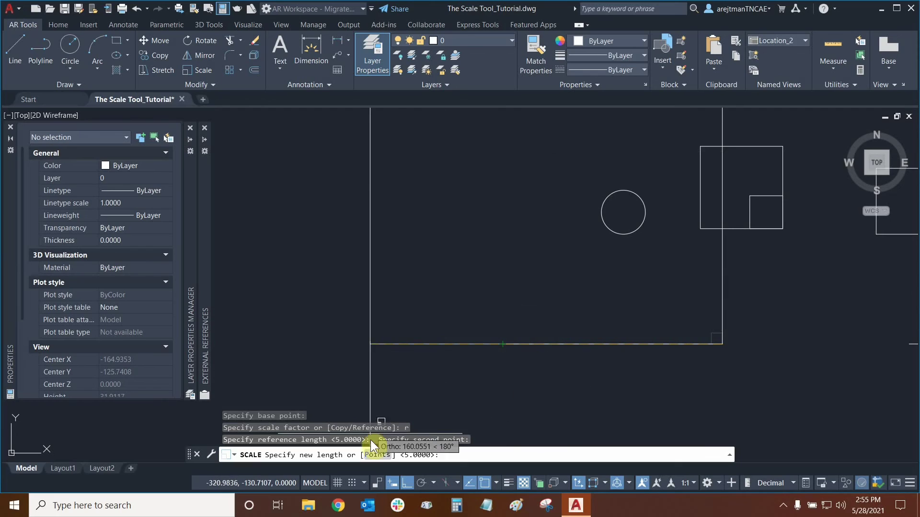
# Step: Use the Points option to take the new length from the right-hand square's bottom edge
pyautogui.click(379, 460)
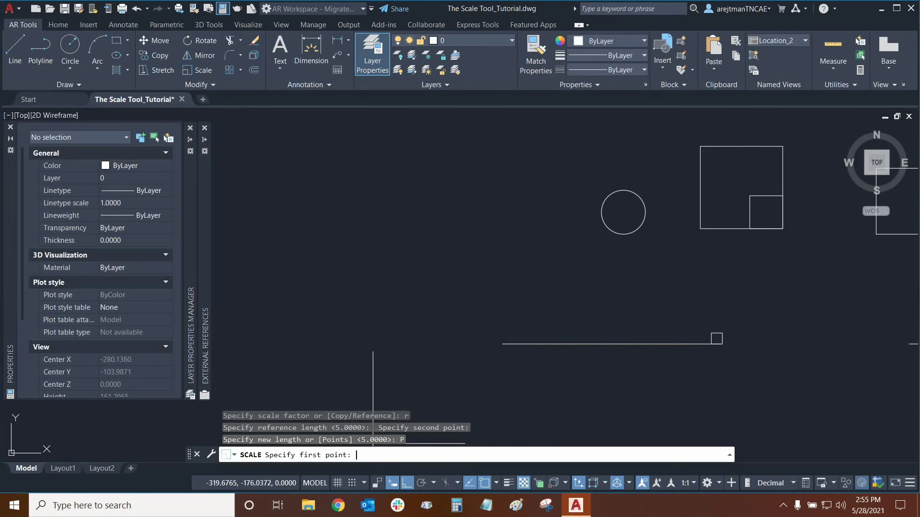
pyautogui.moveTo(697, 368)
pyautogui.mouseDown(button='middle')
pyautogui.moveTo(550, 387)
pyautogui.moveTo(493, 390)
pyautogui.moveTo(494, 380)
pyautogui.mouseUp(button='middle')
pyautogui.scroll(2, 524, 351)
pyautogui.scroll(-2, 474, 317)
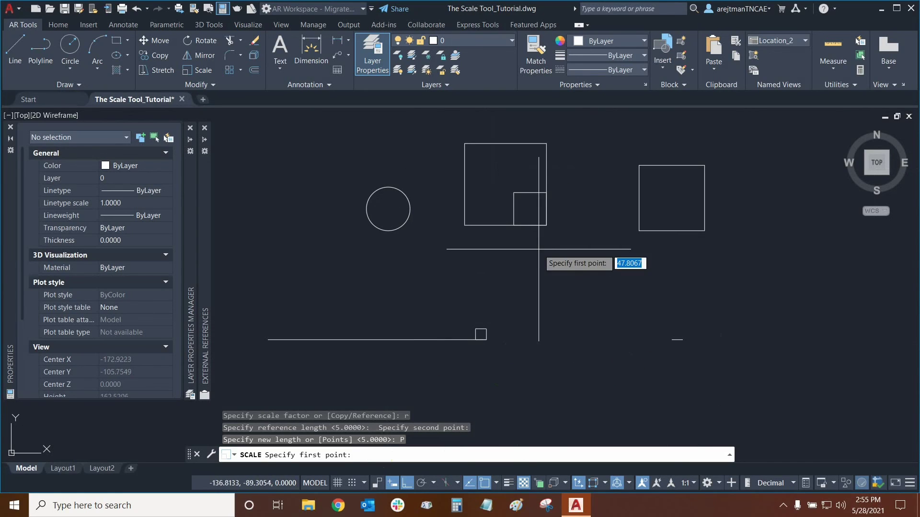
pyautogui.scroll(3, 551, 306)
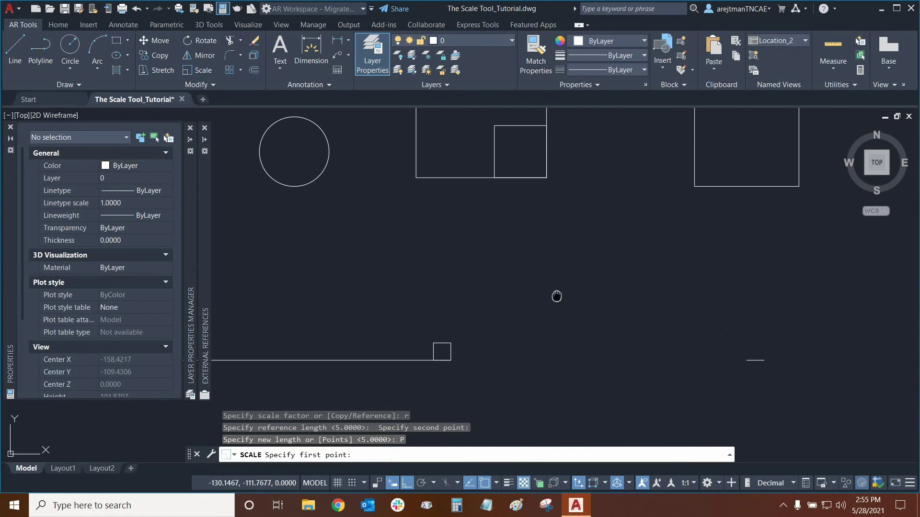
pyautogui.moveTo(762, 237); pyautogui.dragTo(667, 296, button='middle')
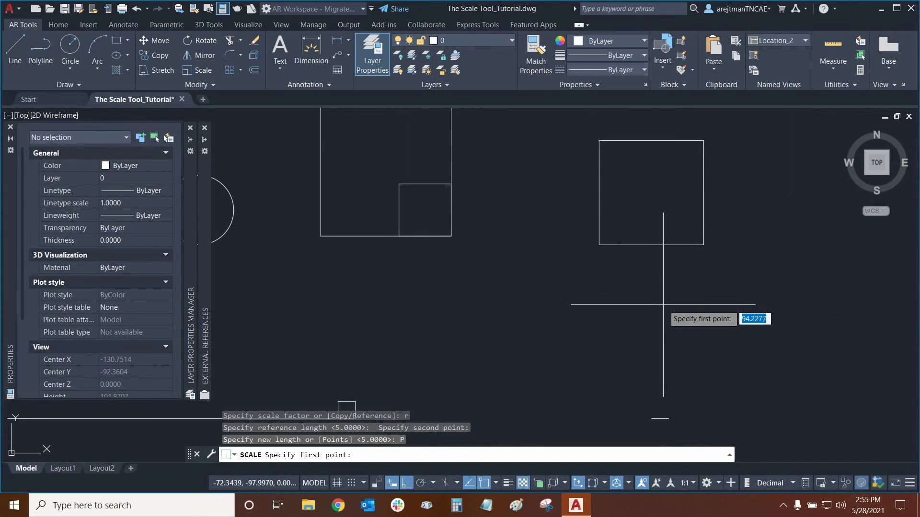
pyautogui.click(703, 245)
pyautogui.click(599, 244)
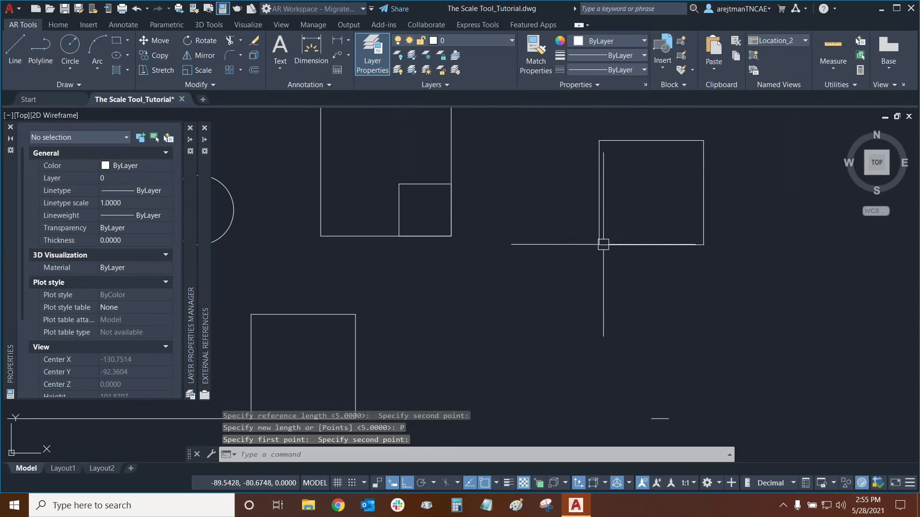
pyautogui.scroll(-3, 565, 289)
# Step: Move the enlarged square by its top-right corner to the right-hand square's bottom-right corner
pyautogui.click(428, 286)
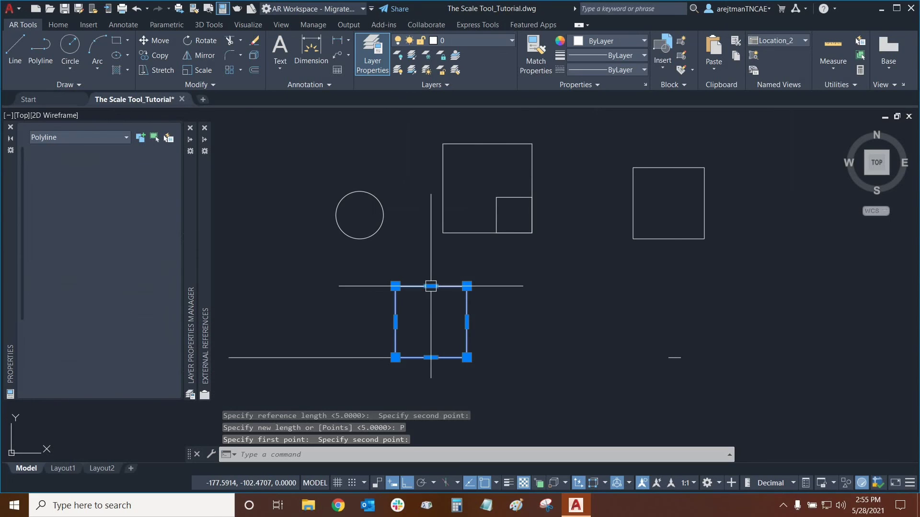
pyautogui.click(153, 42)
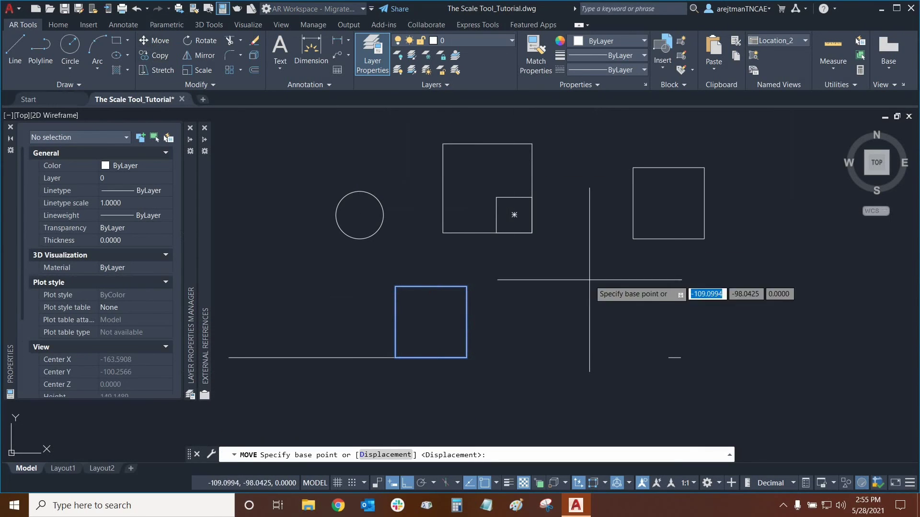
pyautogui.click(466, 286)
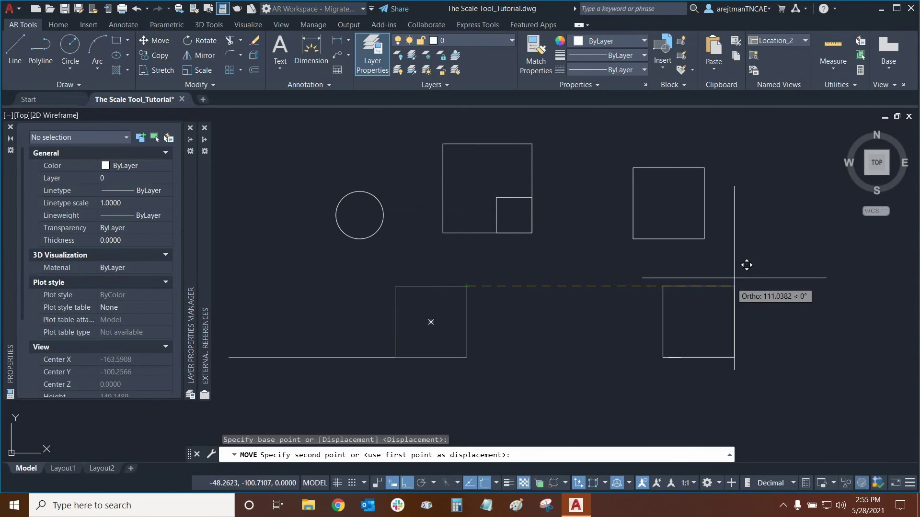
pyautogui.click(717, 230)
pyautogui.scroll(4, 729, 253)
pyautogui.scroll(-5, 699, 287)
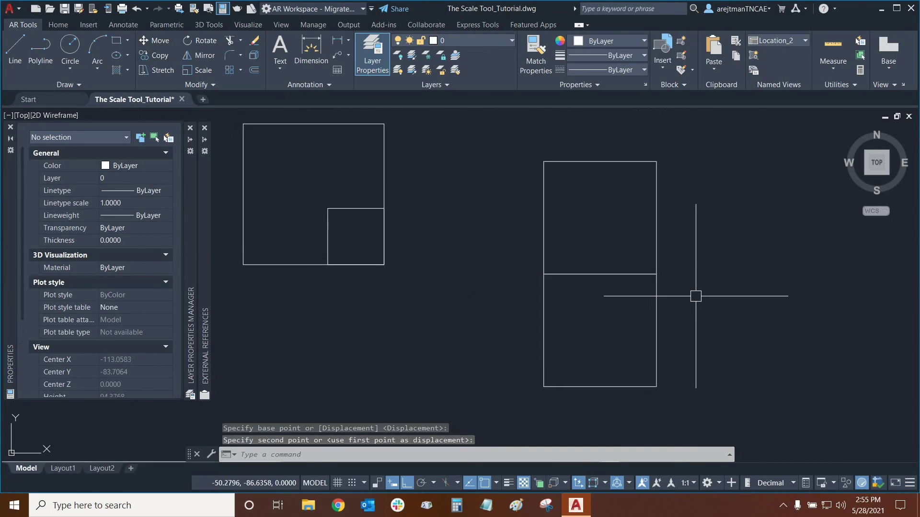
pyautogui.moveTo(652, 266); pyautogui.dragTo(617, 284, button='middle')
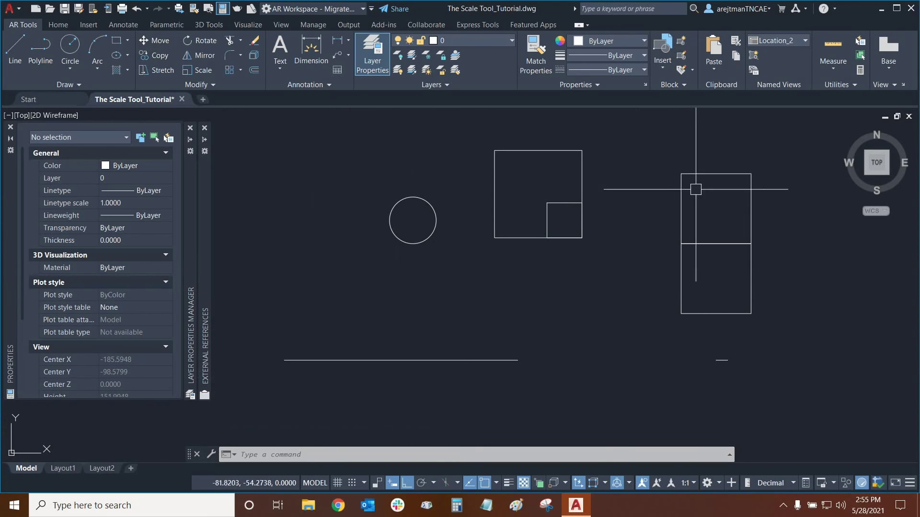
# Step: Scale the lower right square down about its top-right corner, picking the smaller size on screen
pyautogui.click(678, 288)
pyautogui.scroll(1, 683, 239)
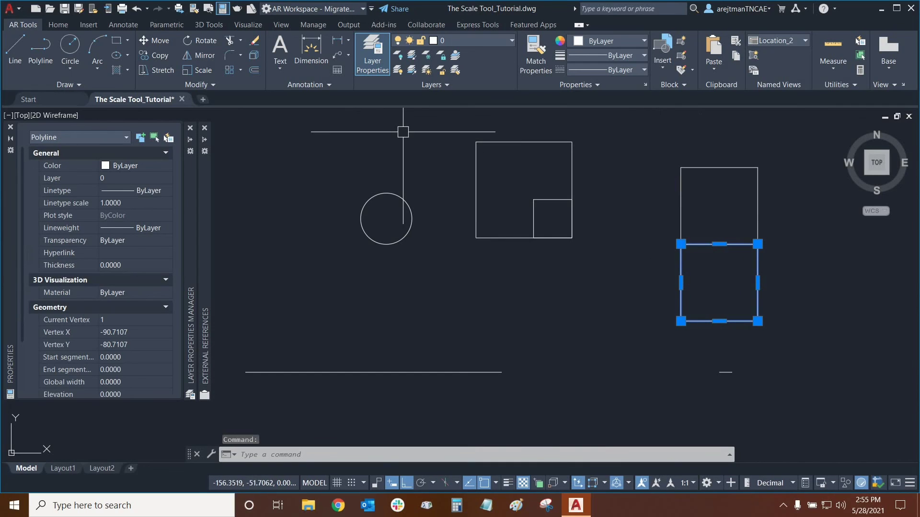
pyautogui.click(199, 70)
pyautogui.click(719, 283)
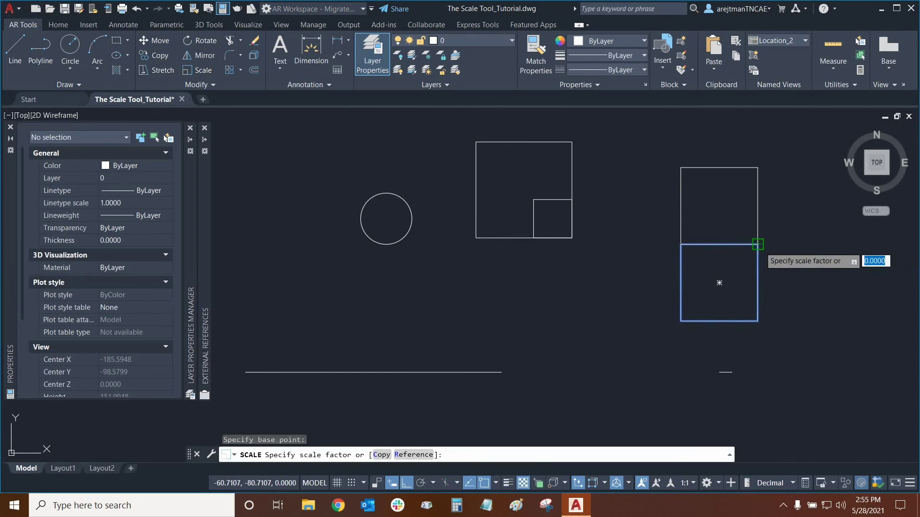
pyautogui.scroll(3, 752, 262)
pyautogui.click(749, 242)
pyautogui.scroll(-2, 574, 254)
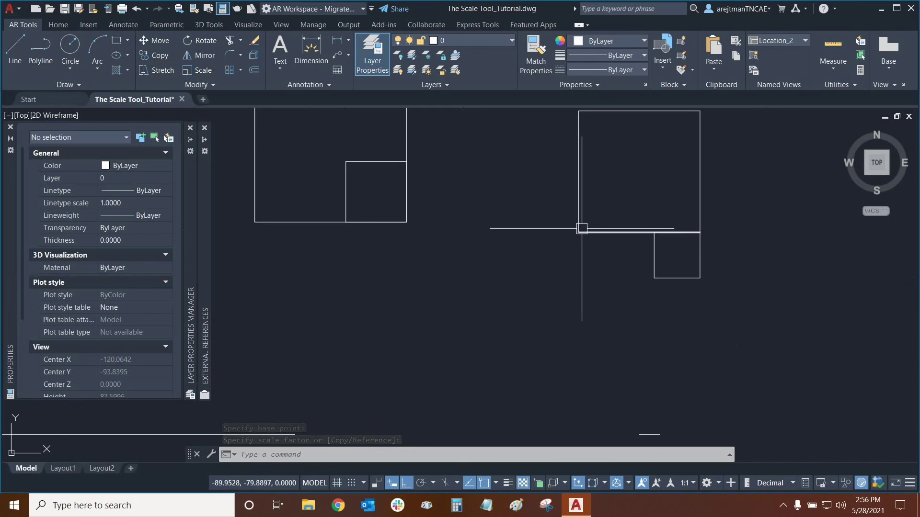
pyautogui.scroll(-2, 569, 236)
pyautogui.moveTo(544, 259)
pyautogui.mouseDown(button='middle')
pyautogui.moveTo(572, 268)
pyautogui.moveTo(610, 256)
pyautogui.mouseUp(button='middle')
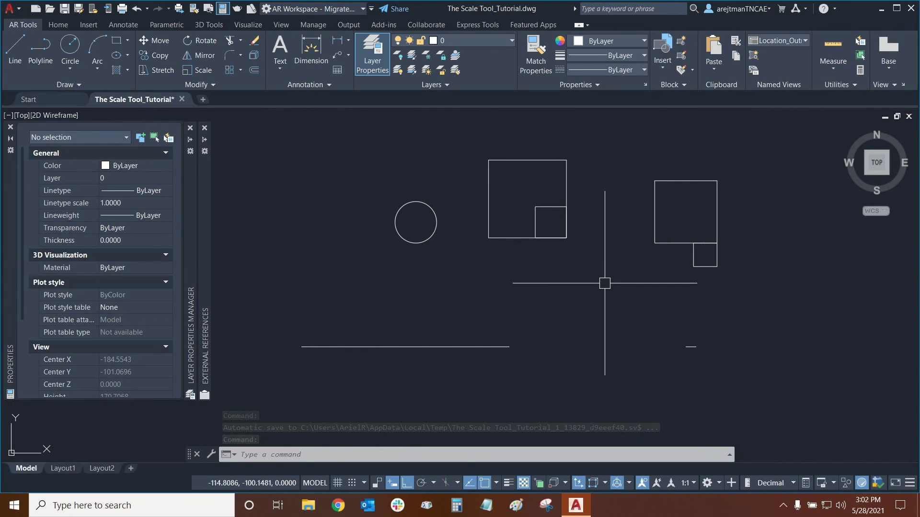